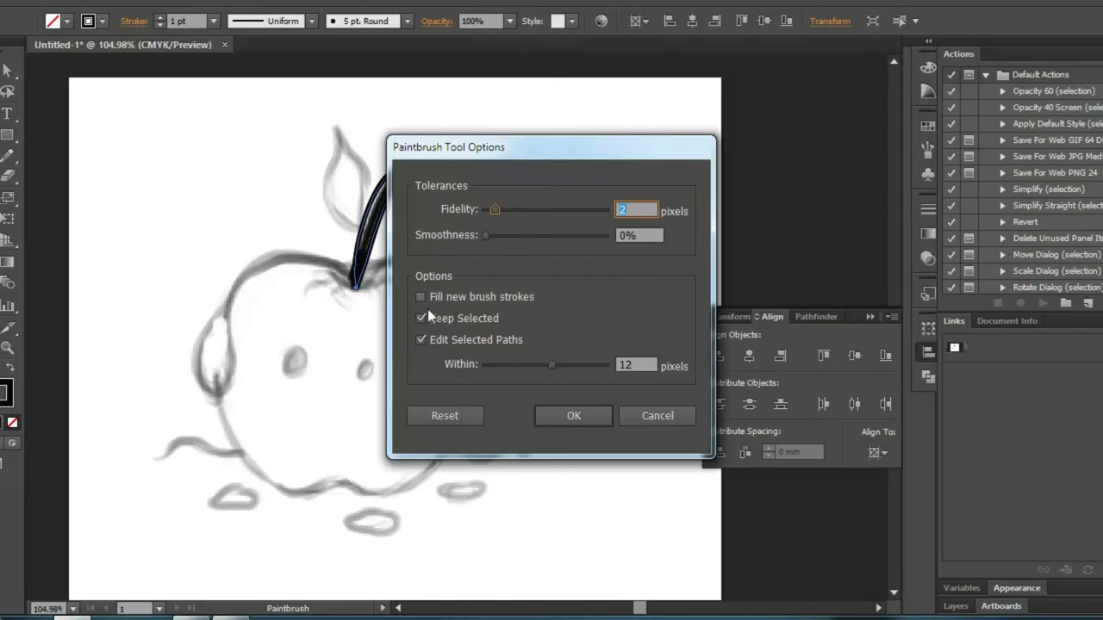
Set the Paintbrush to Fidelity 6.5 pixels and Smoothness 16%
click(501, 237)
click(492, 212)
click(556, 414)
Readjust the brush fidelity and smoothness, then redraw the stem thinner and straighter
drag(358, 266, 373, 269)
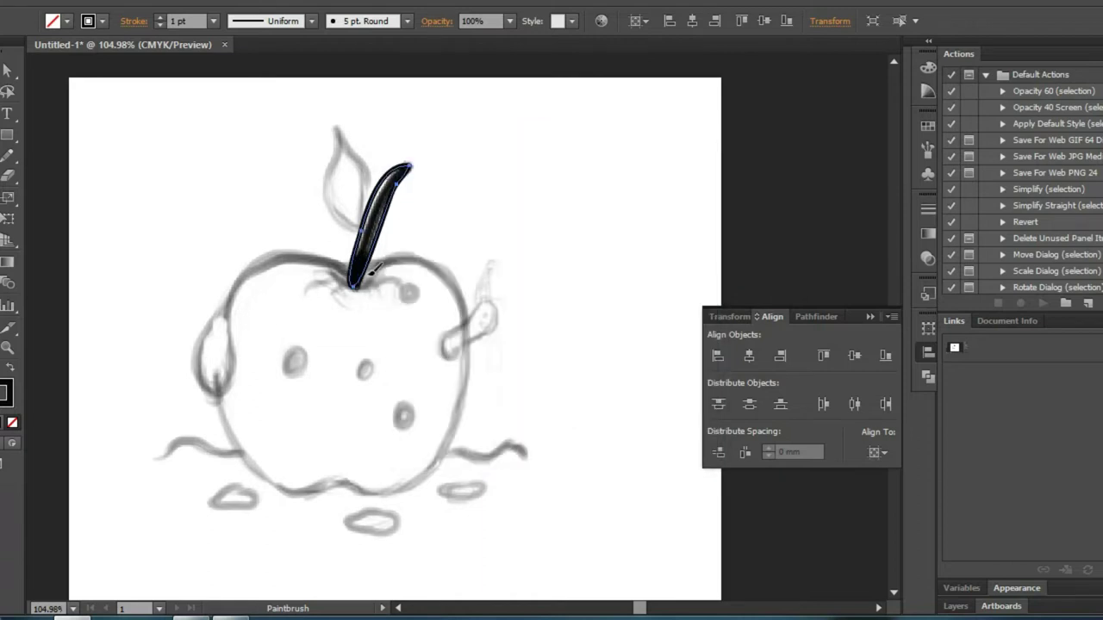
key(Return)
click(522, 209)
click(487, 237)
click(573, 415)
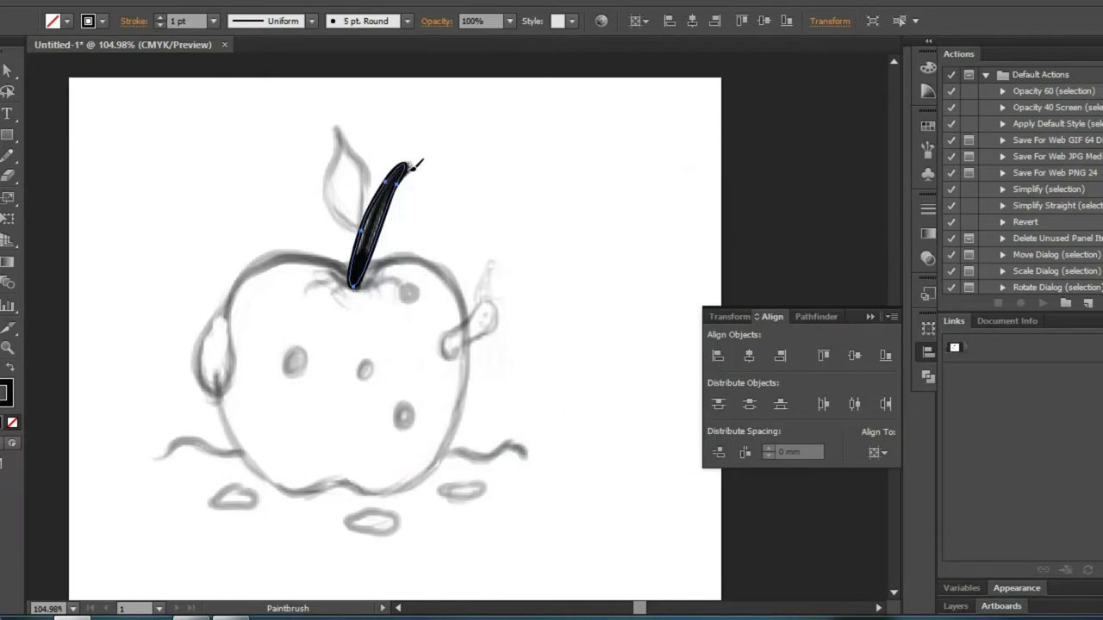
drag(369, 221, 388, 208)
mouse_move(362, 284)
mouse_down()
mouse_move(390, 183)
mouse_move(355, 285)
mouse_up()
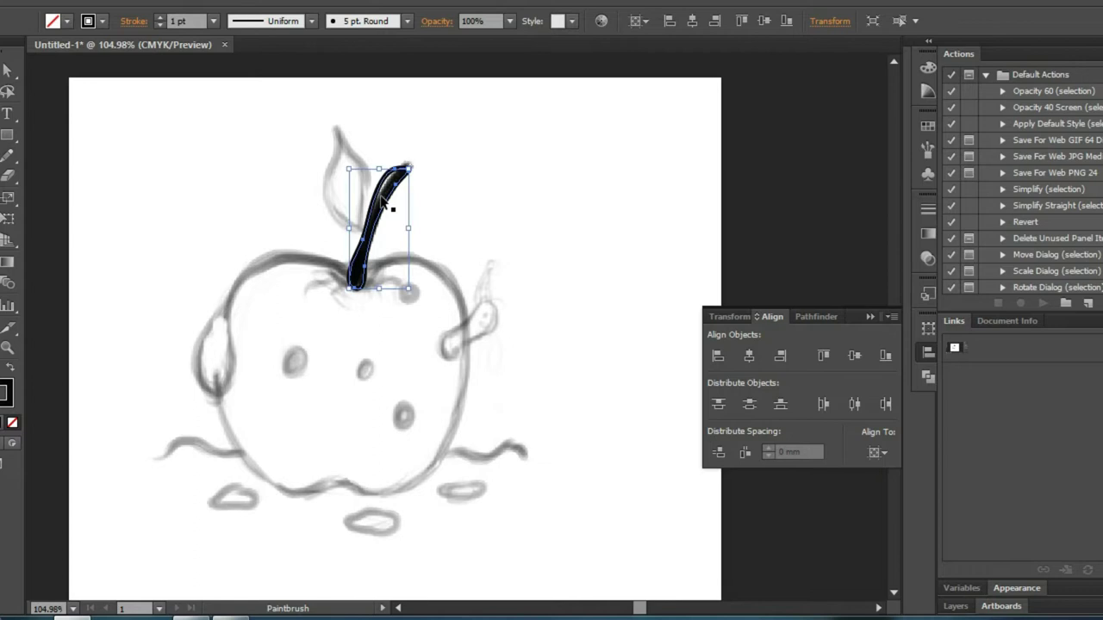
Round off the stem's top and trace both edges of the leaf
key(Return)
key(Return)
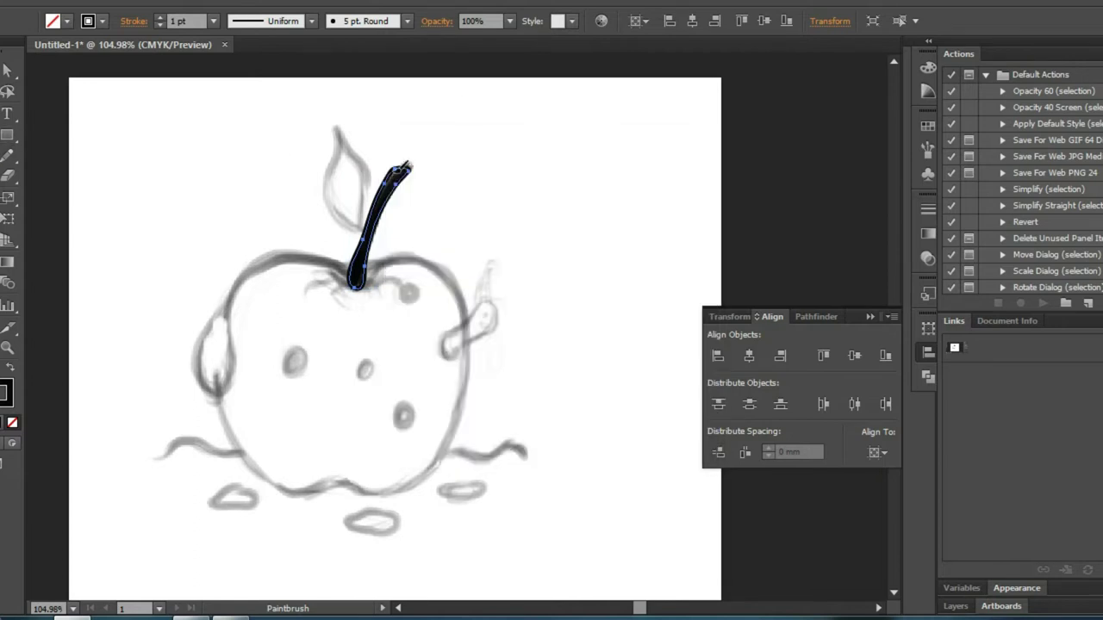
drag(403, 166, 369, 248)
mouse_move(331, 125)
mouse_down()
mouse_move(360, 229)
mouse_move(332, 127)
mouse_move(376, 233)
mouse_up()
drag(372, 186, 365, 220)
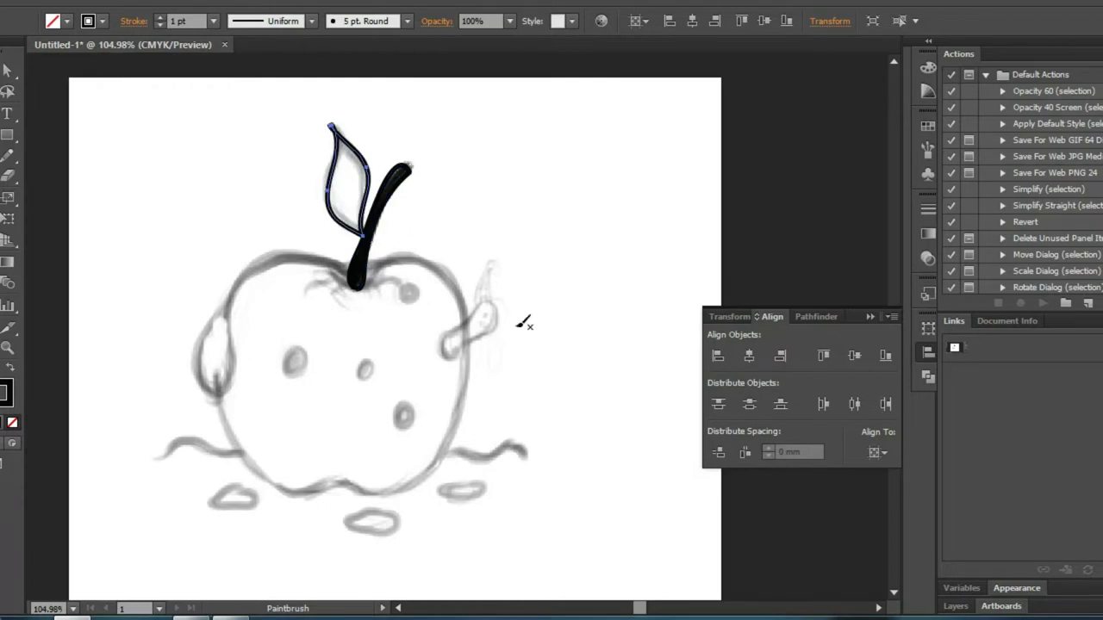
Trace the apple's left, bottom and right outline, undoing the stray squiggle and upper-right strokes
drag(302, 253, 222, 315)
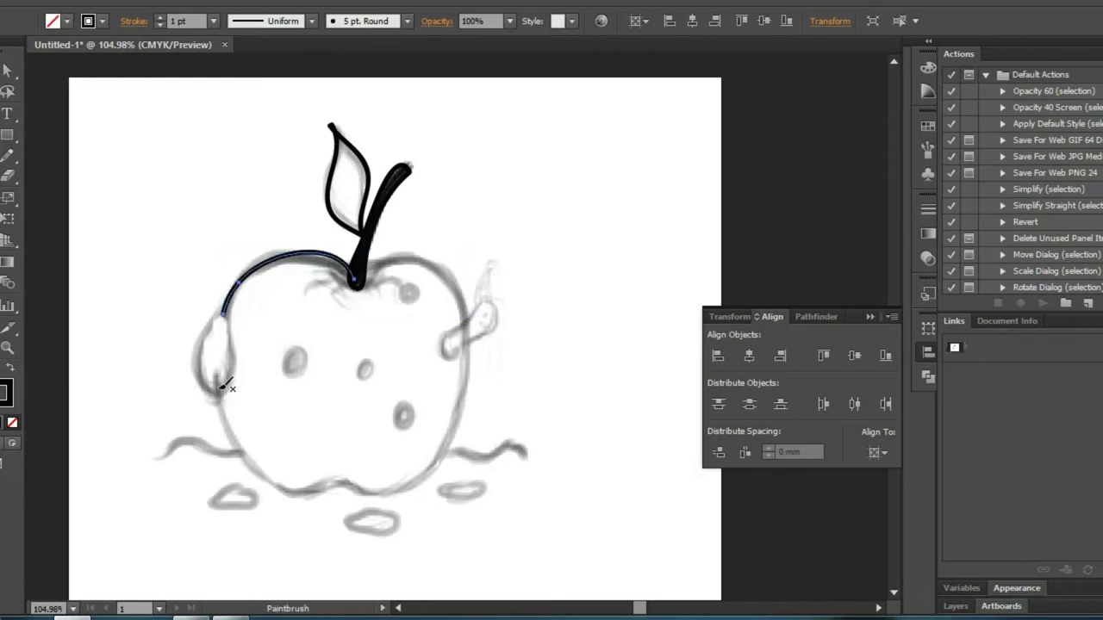
drag(221, 395, 361, 489)
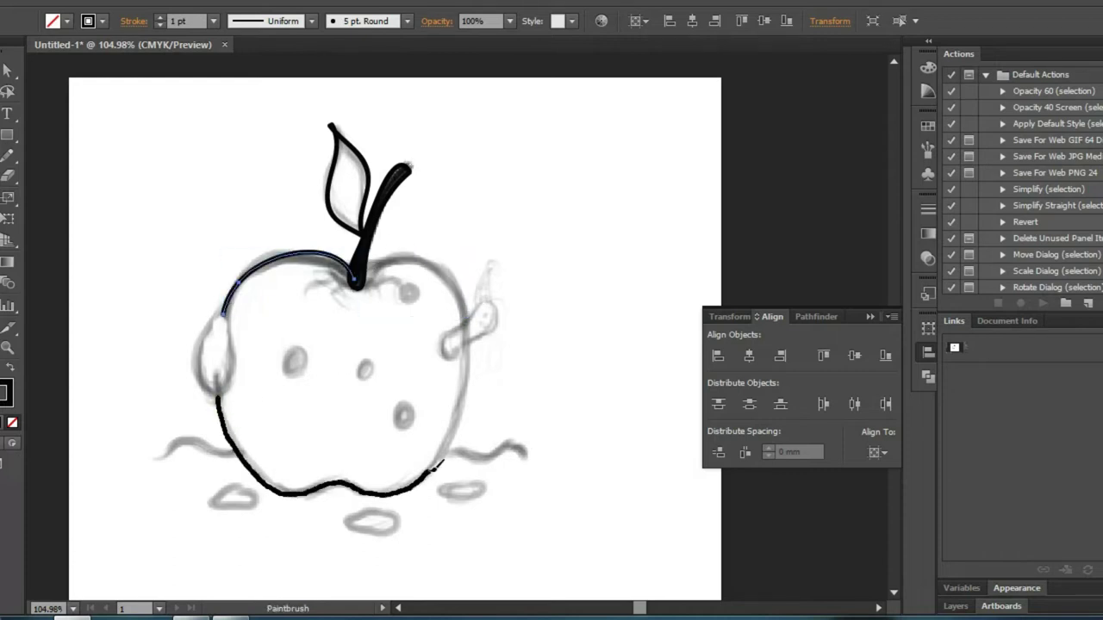
drag(435, 465, 462, 349)
drag(395, 252, 463, 320)
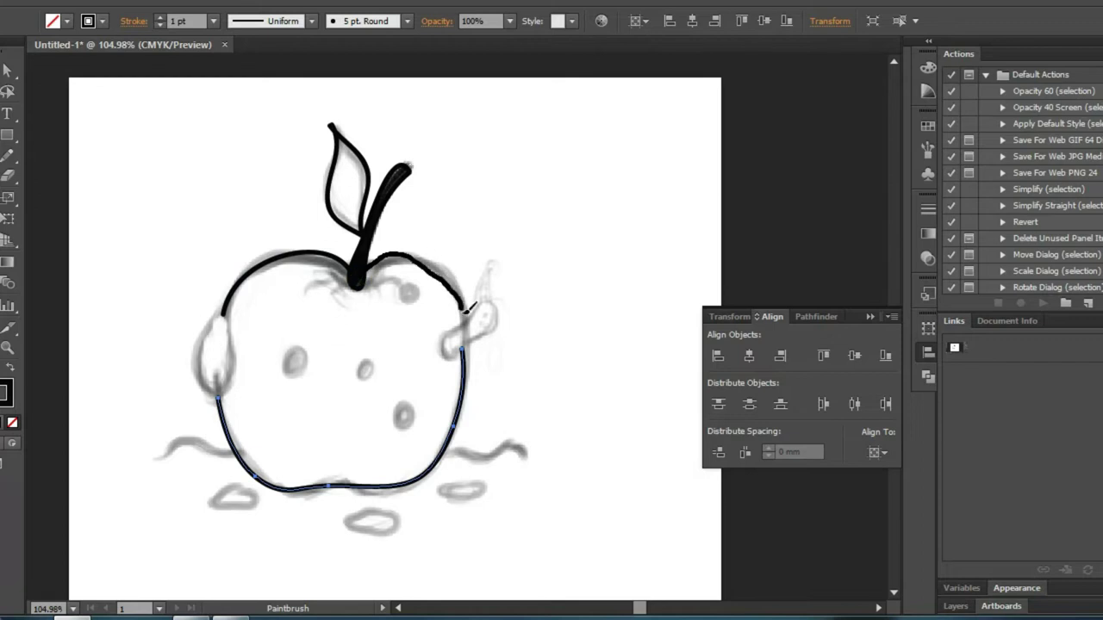
drag(450, 450, 527, 433)
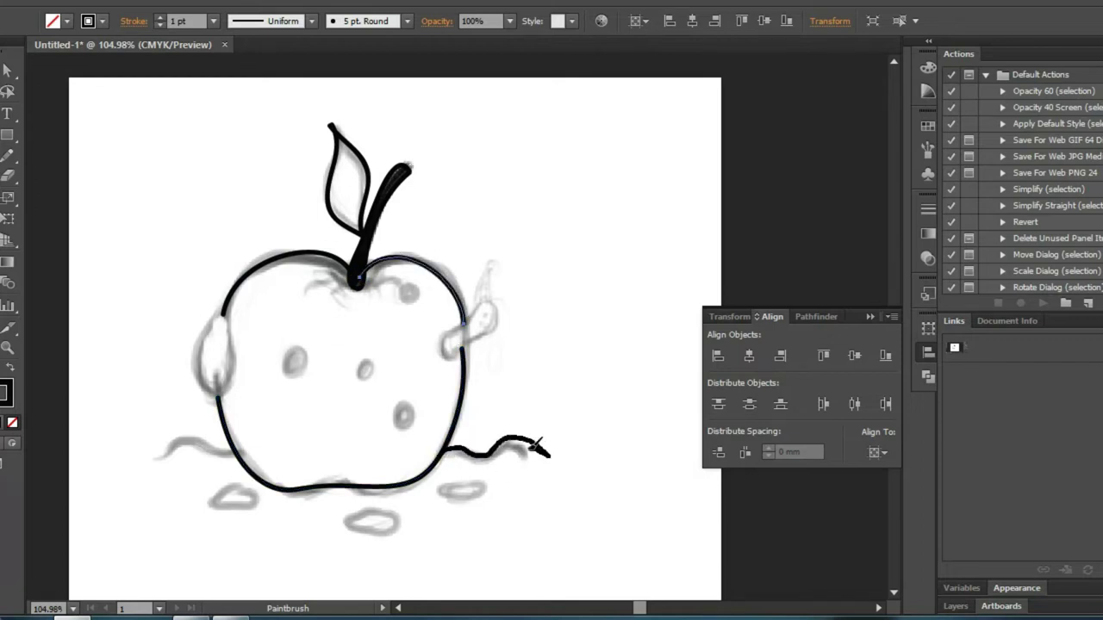
key(ctrl+z)
key(ctrl+z)
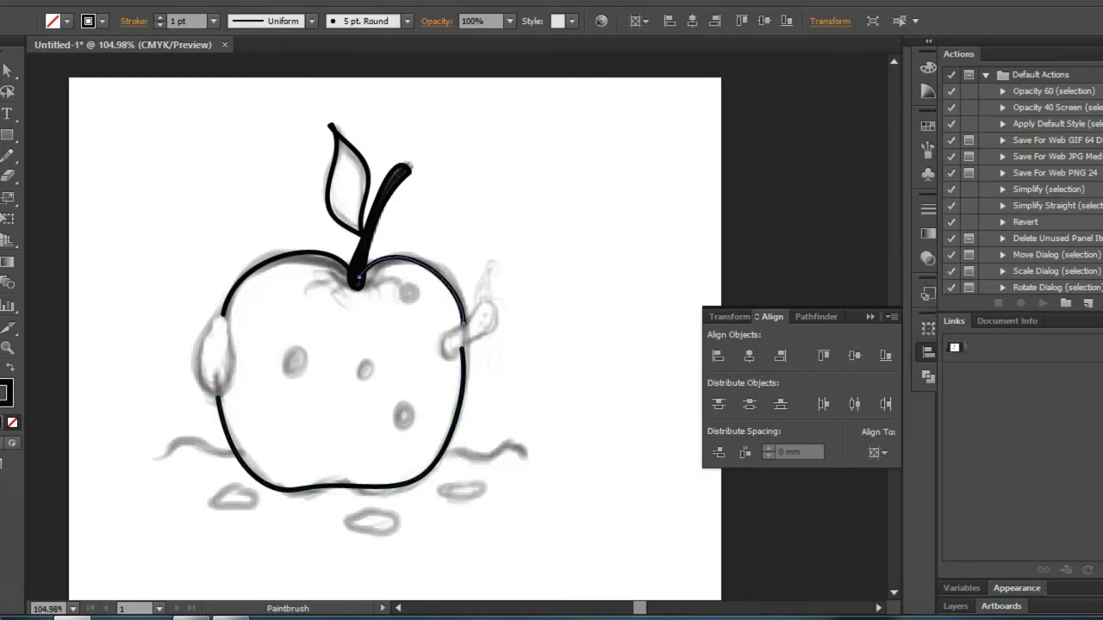
Trace the apple's upper-right outline from the stem
double_click(7, 175)
click(574, 415)
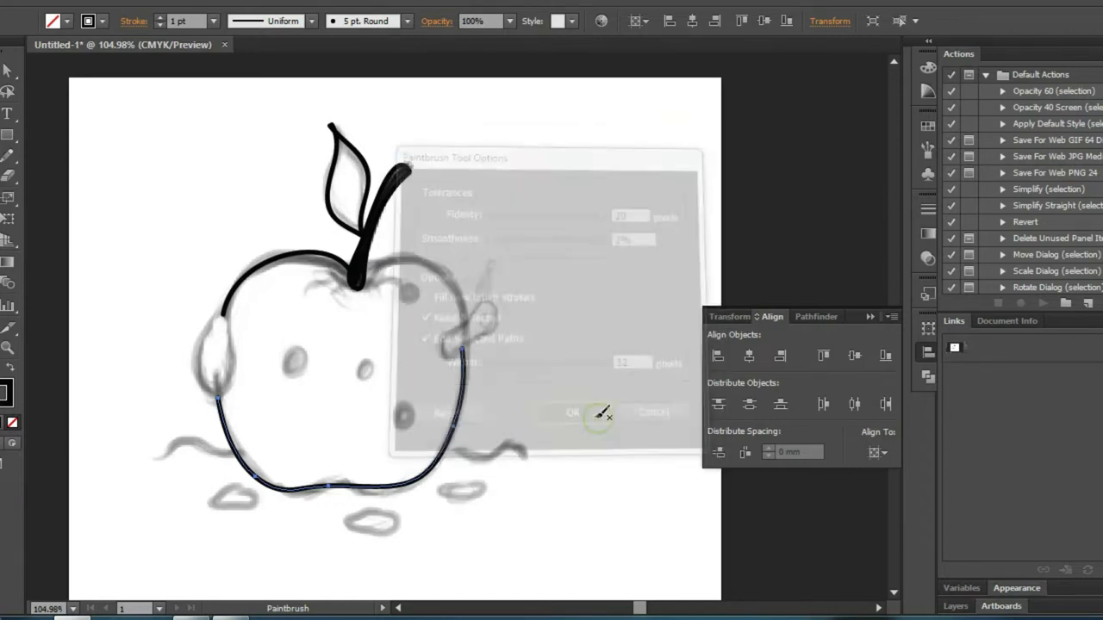
mouse_move(361, 271)
mouse_down()
mouse_move(441, 262)
mouse_move(470, 307)
mouse_up()
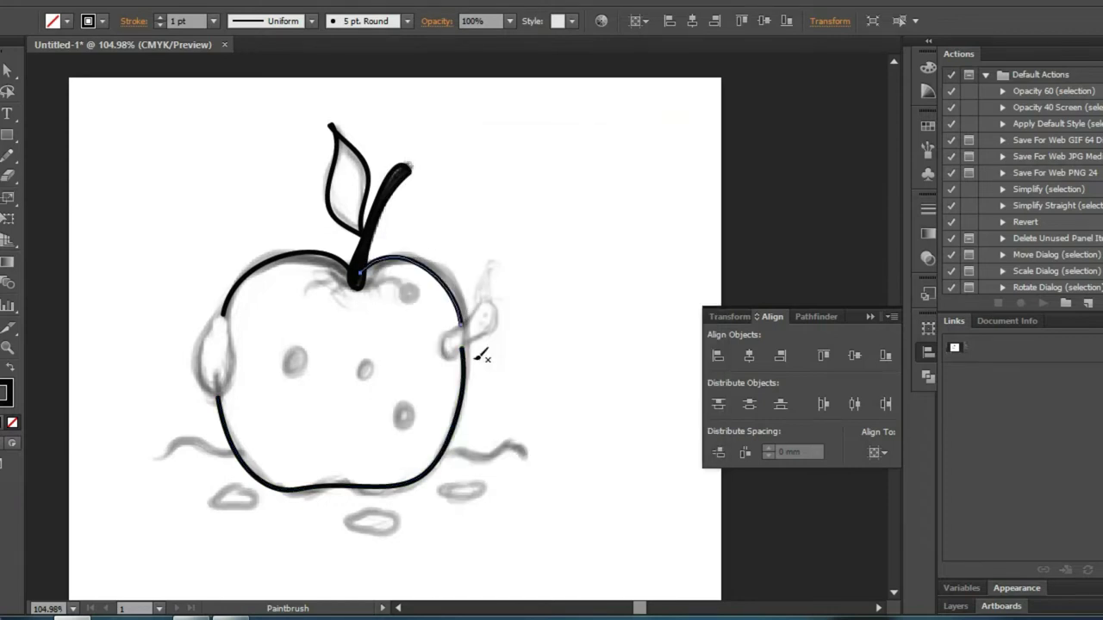
Ink the left side bump, the worm and the left bite hole, then select the sketch image
mouse_move(224, 312)
mouse_down()
mouse_move(200, 373)
mouse_move(226, 313)
mouse_up()
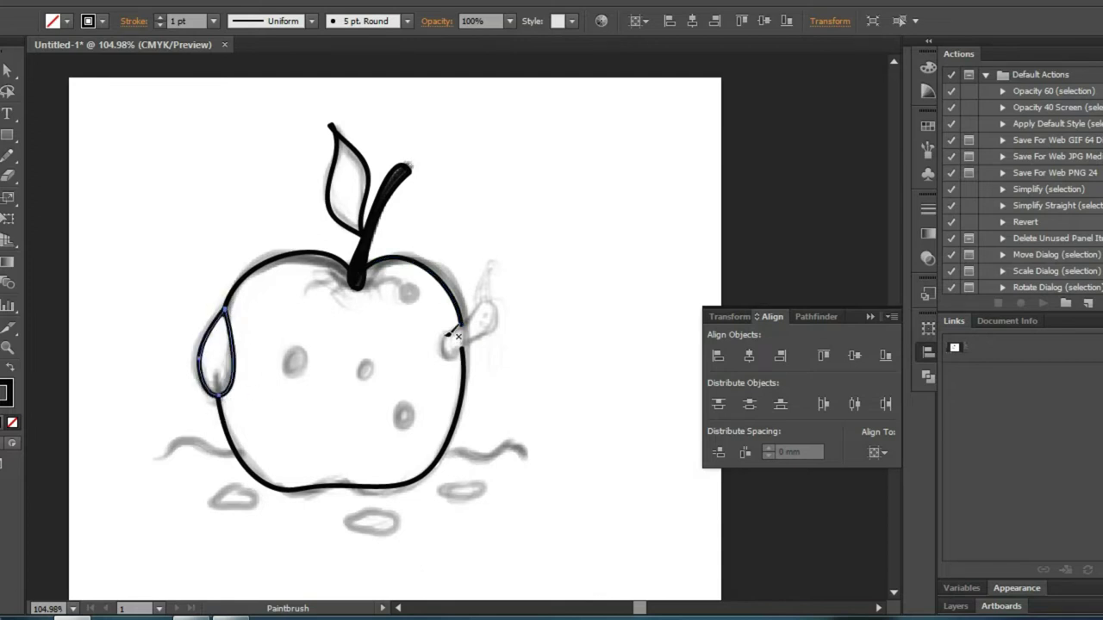
mouse_move(473, 318)
mouse_down()
mouse_move(447, 357)
mouse_move(498, 320)
mouse_move(488, 325)
mouse_up()
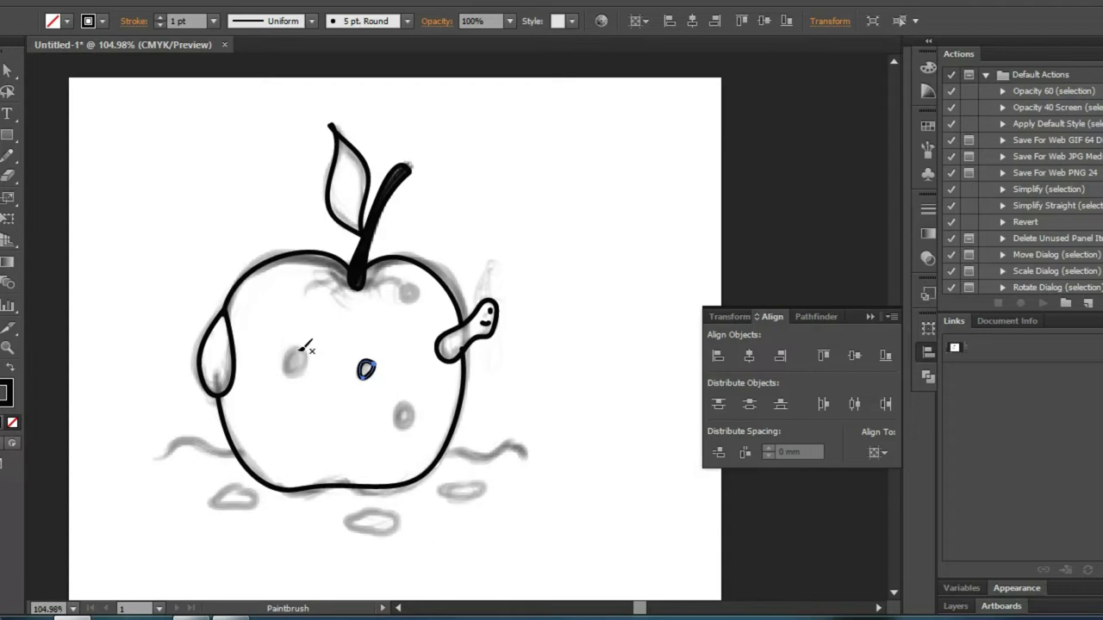
drag(315, 351, 298, 348)
key(v)
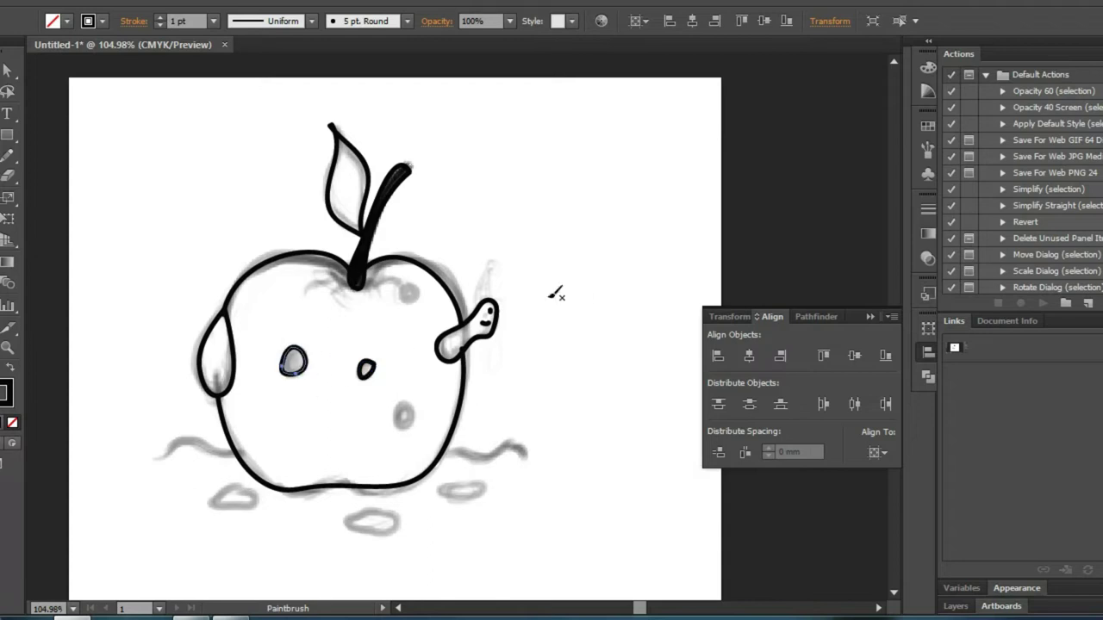
click(552, 296)
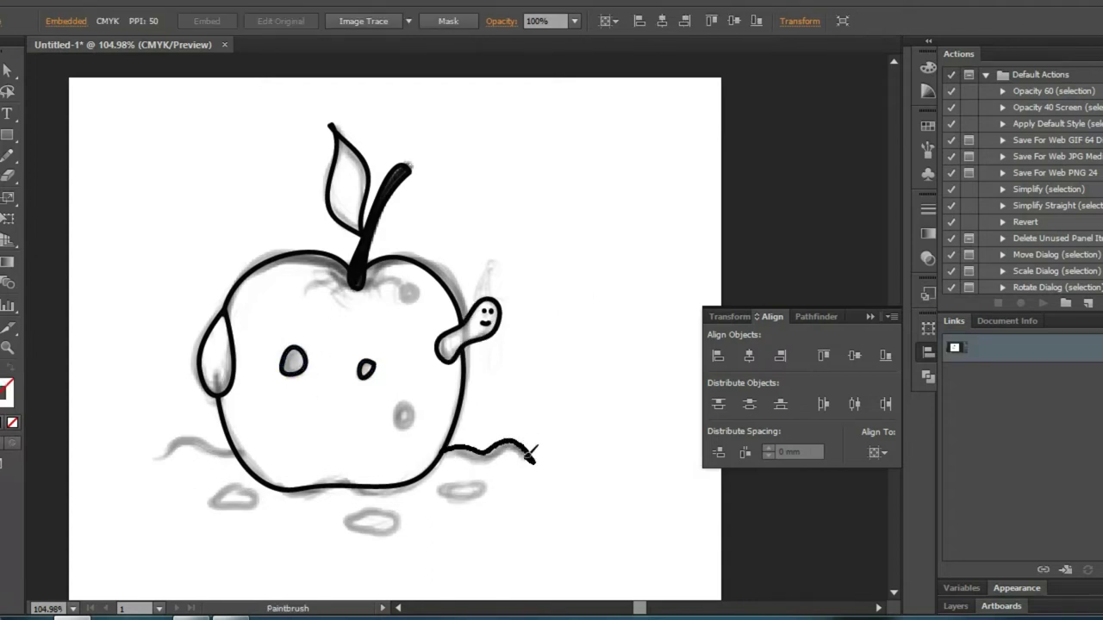
Ink the squiggle at the apple's lower left
ctrl+click(472, 457)
drag(201, 439, 146, 457)
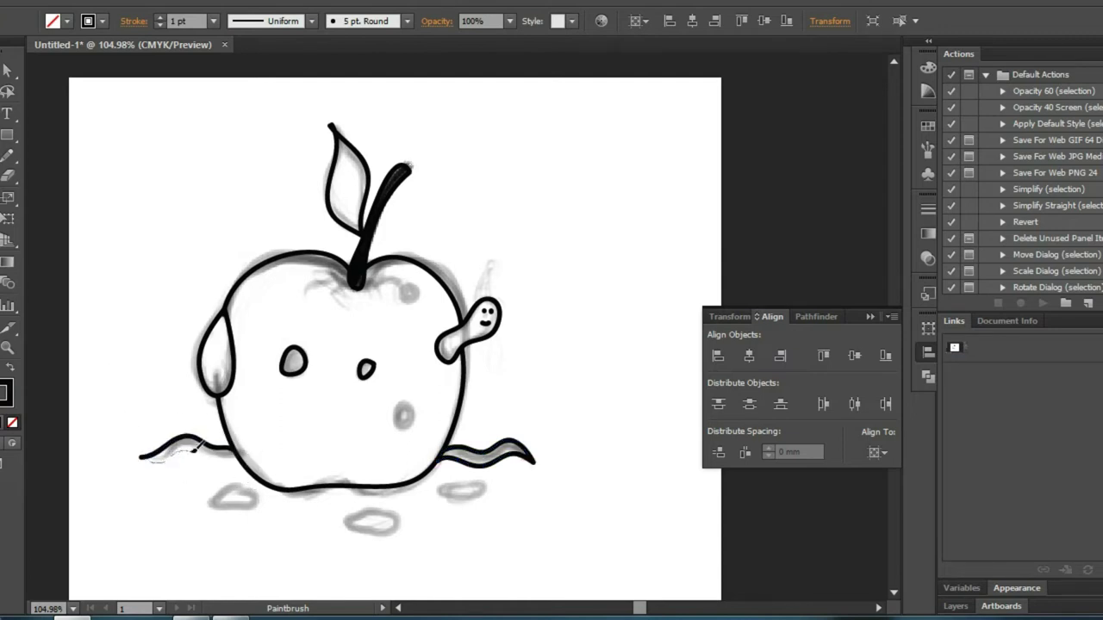
ctrl+click(220, 466)
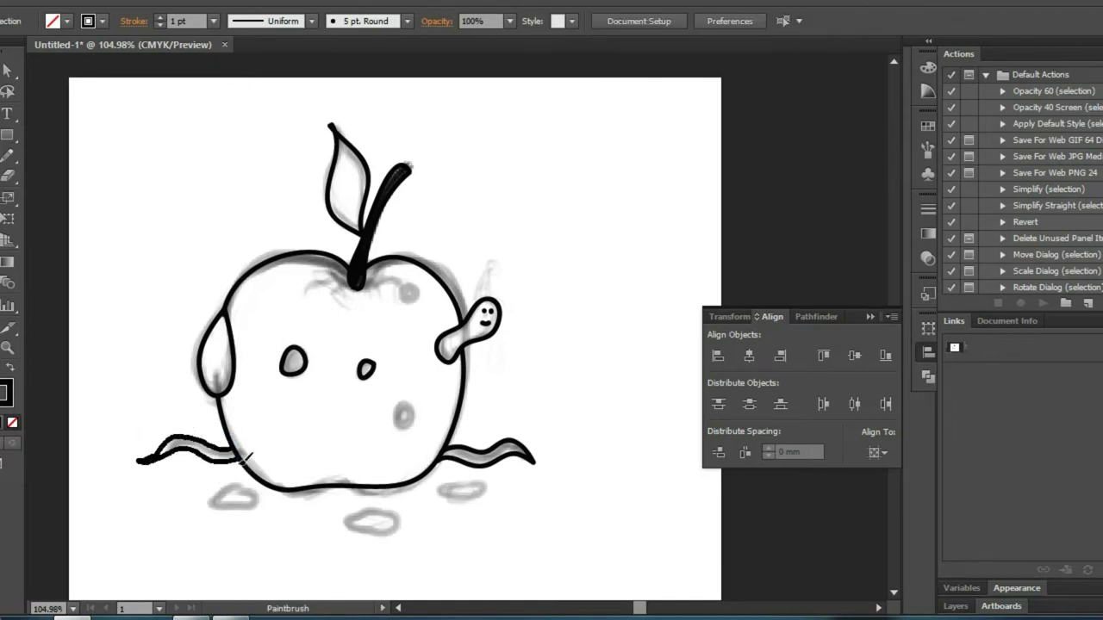
ctrl+click(241, 457)
Draw three puddle blobs beneath the apple and a wavy blob outline around it
drag(260, 498, 264, 506)
drag(409, 507, 349, 518)
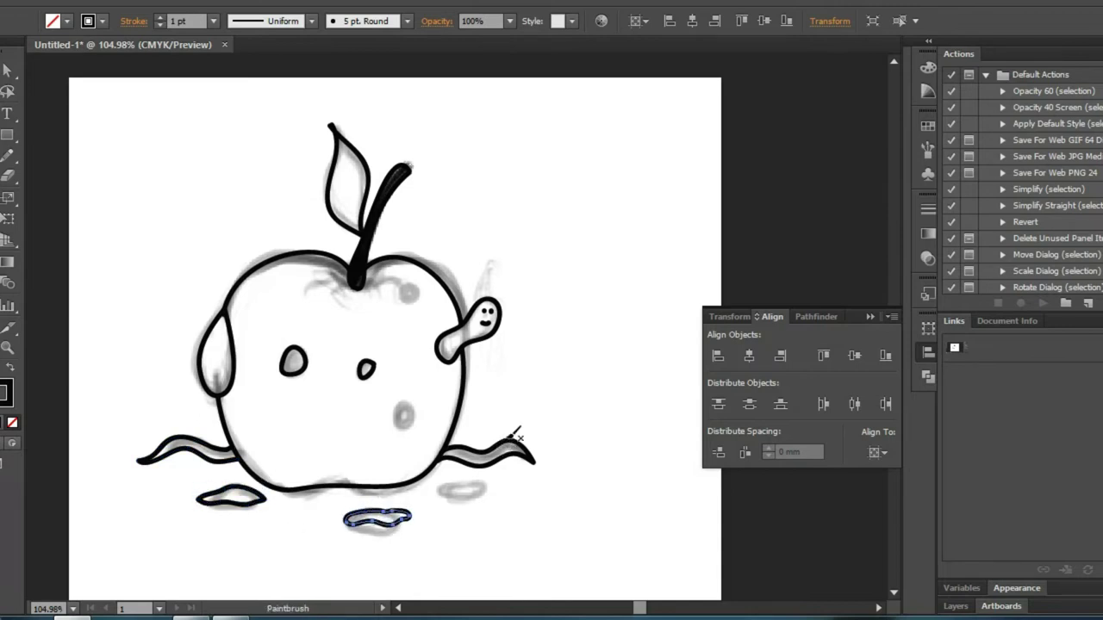
drag(485, 480, 472, 486)
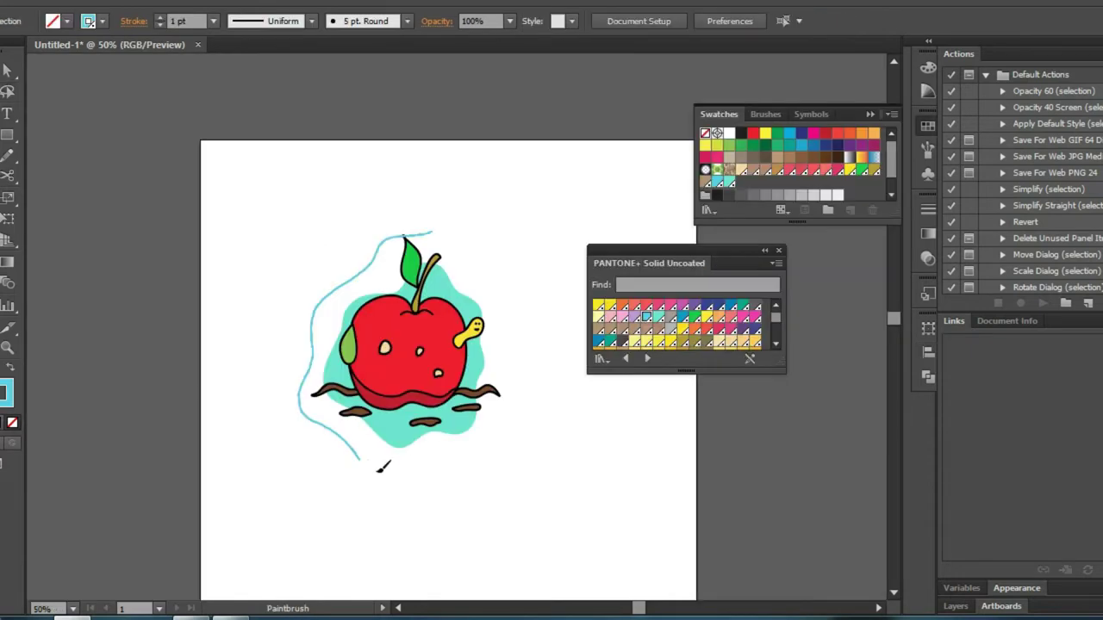
drag(380, 468, 435, 259)
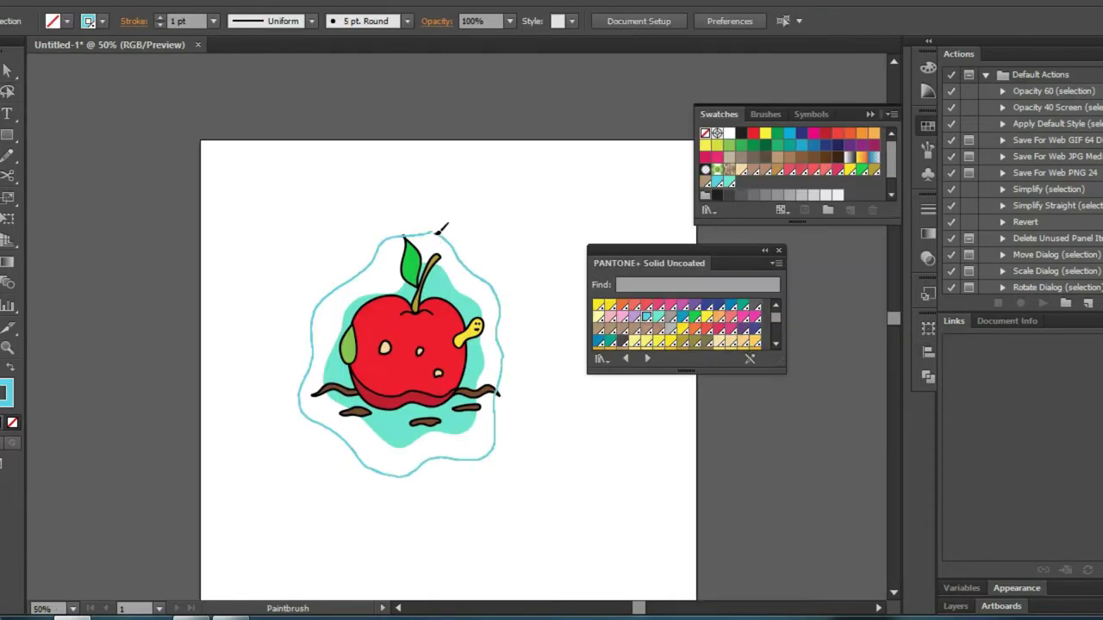
Fill the blob cyan with no stroke, send it behind the apple, and reshape its edges
click(648, 320)
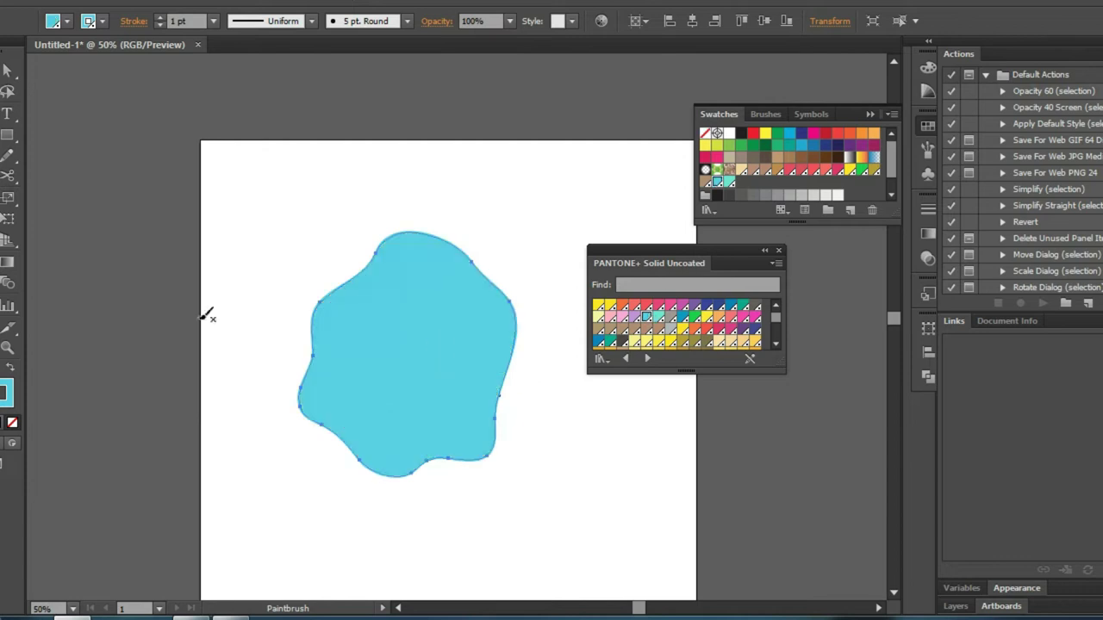
click(12, 423)
right_click(420, 144)
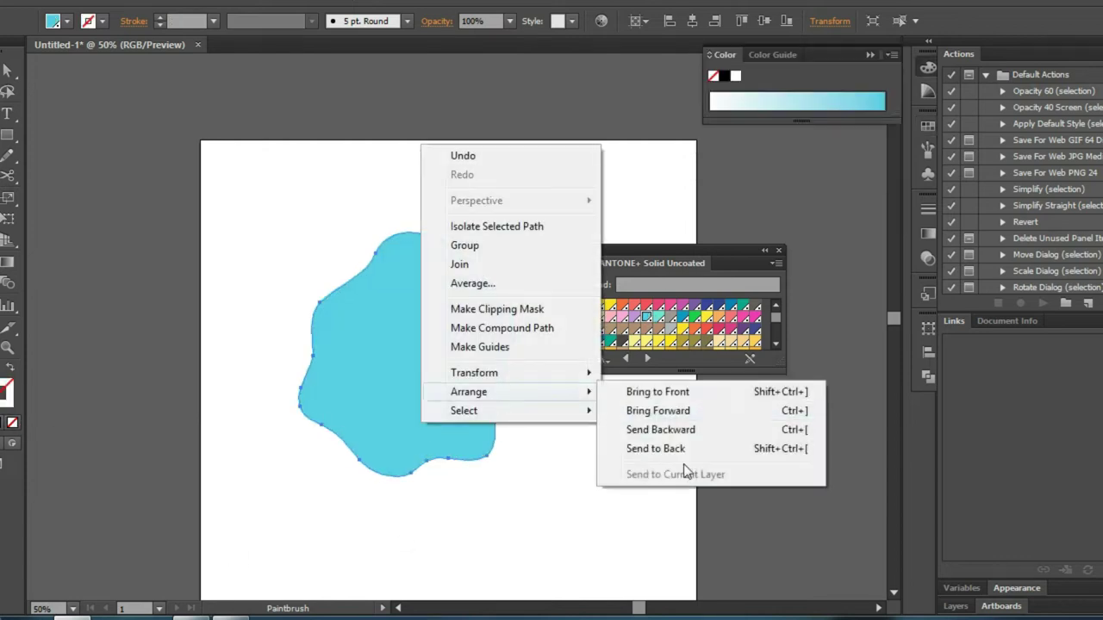
click(520, 448)
drag(508, 285, 517, 404)
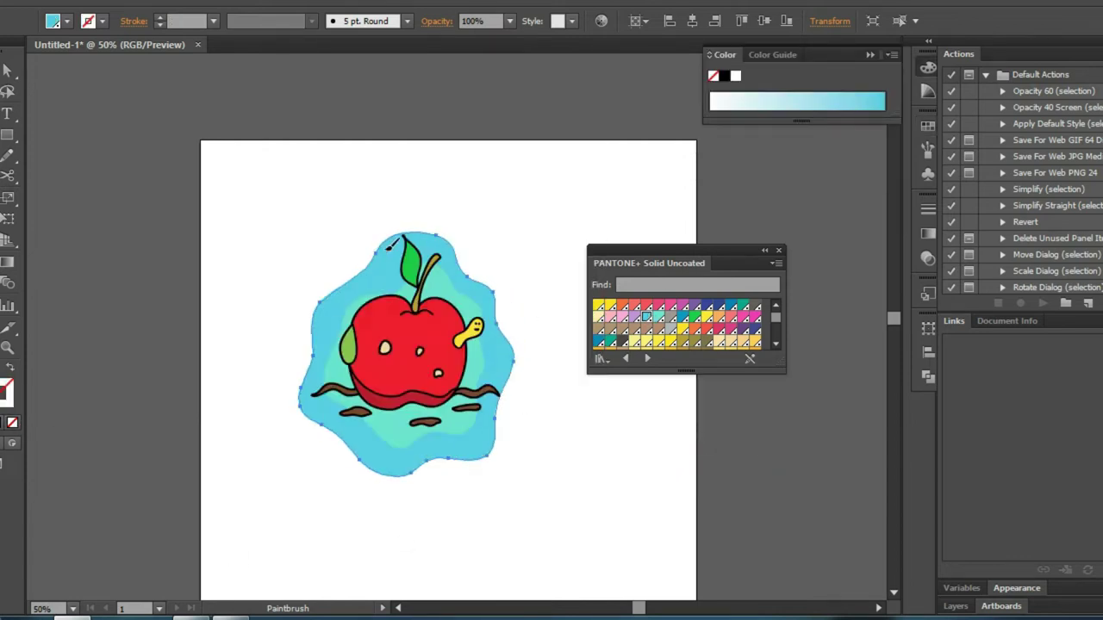
mouse_move(439, 231)
mouse_down()
mouse_move(372, 303)
mouse_move(334, 295)
mouse_up()
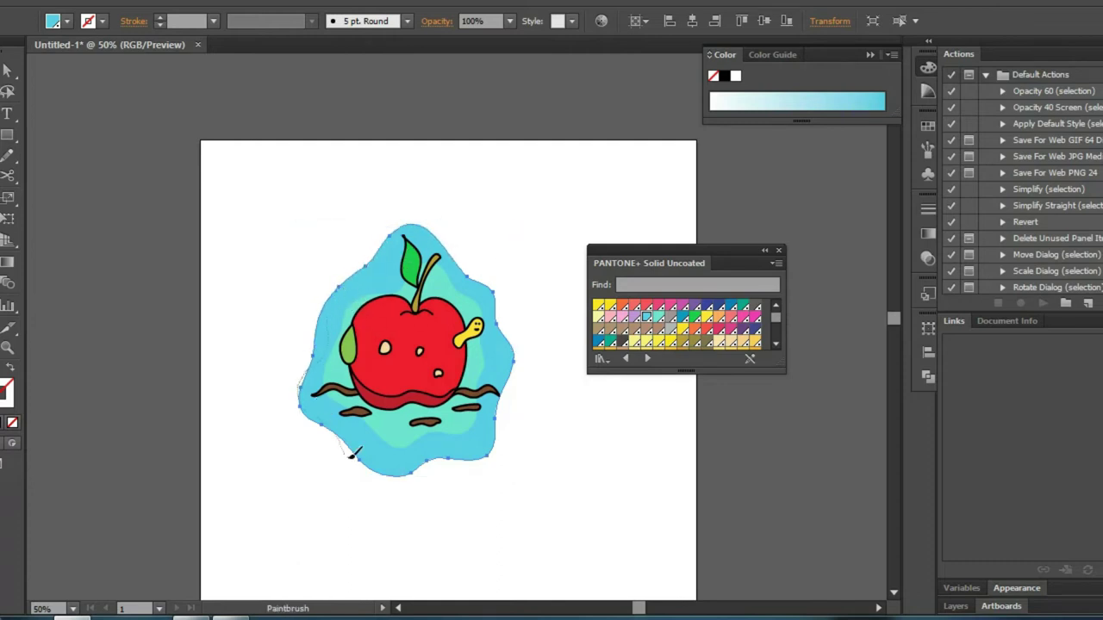
drag(351, 456, 328, 420)
drag(466, 459, 487, 457)
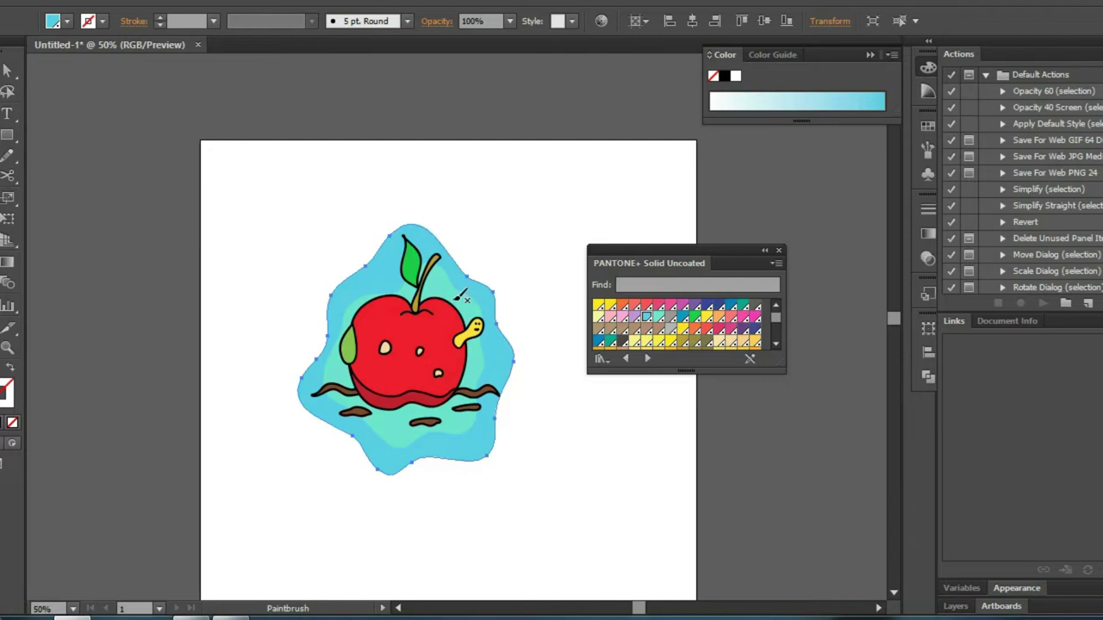
Recolour the outer backdrop blob orange and the inner blob light peach
key(v)
click(743, 342)
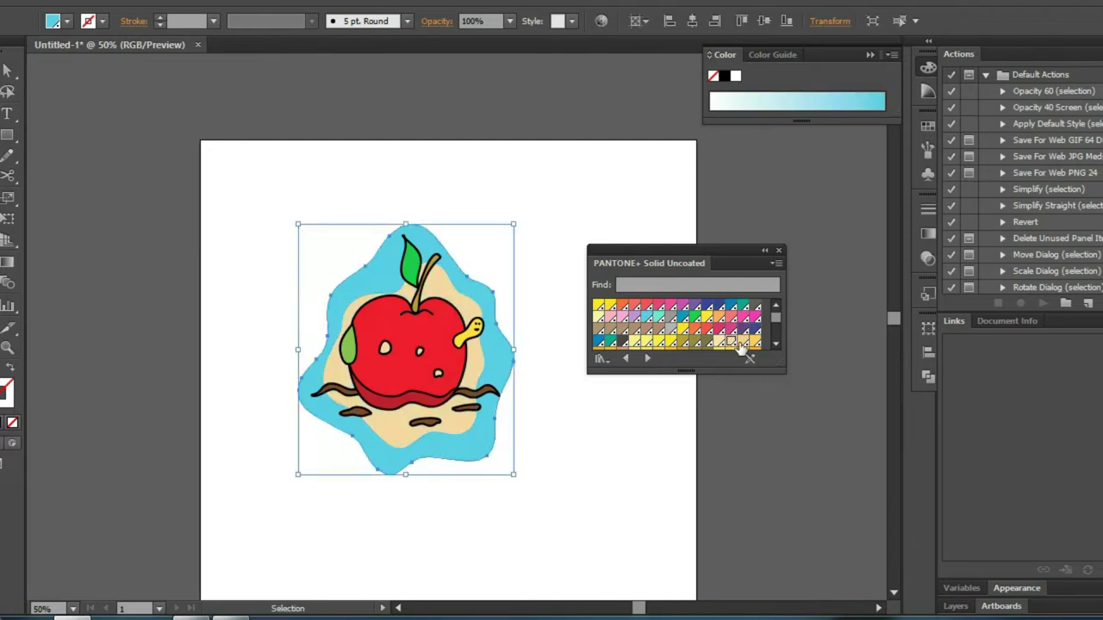
click(535, 465)
click(483, 440)
click(743, 342)
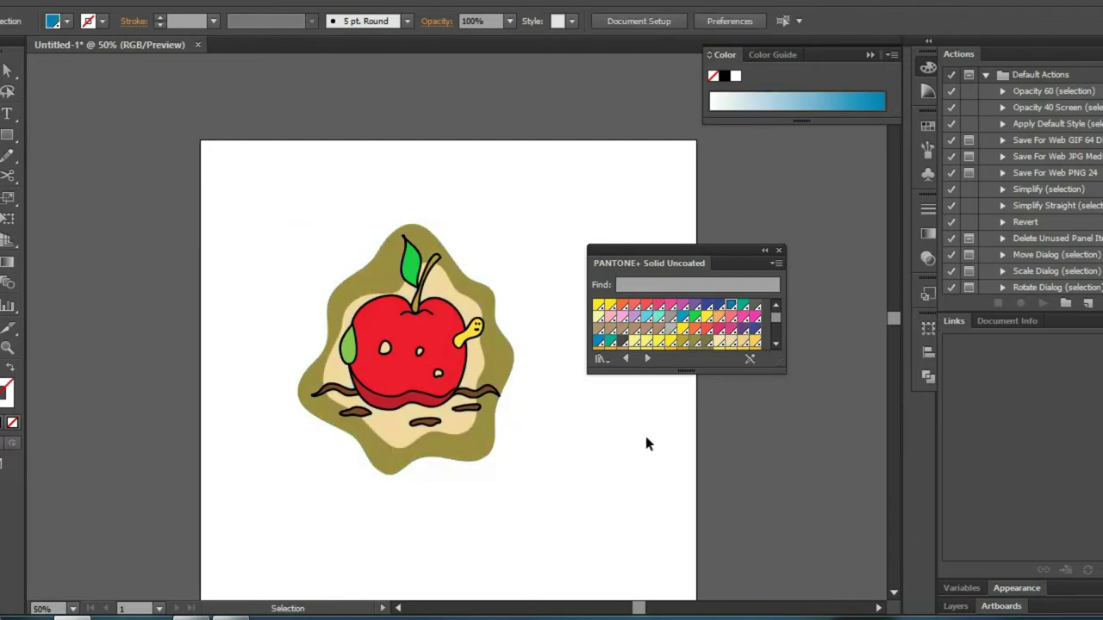
scroll(754, 340, down, 3)
click(656, 310)
click(379, 431)
click(717, 320)
click(717, 321)
Repaint the peach blob's upper-left edge to follow the apple's left side
key(b)
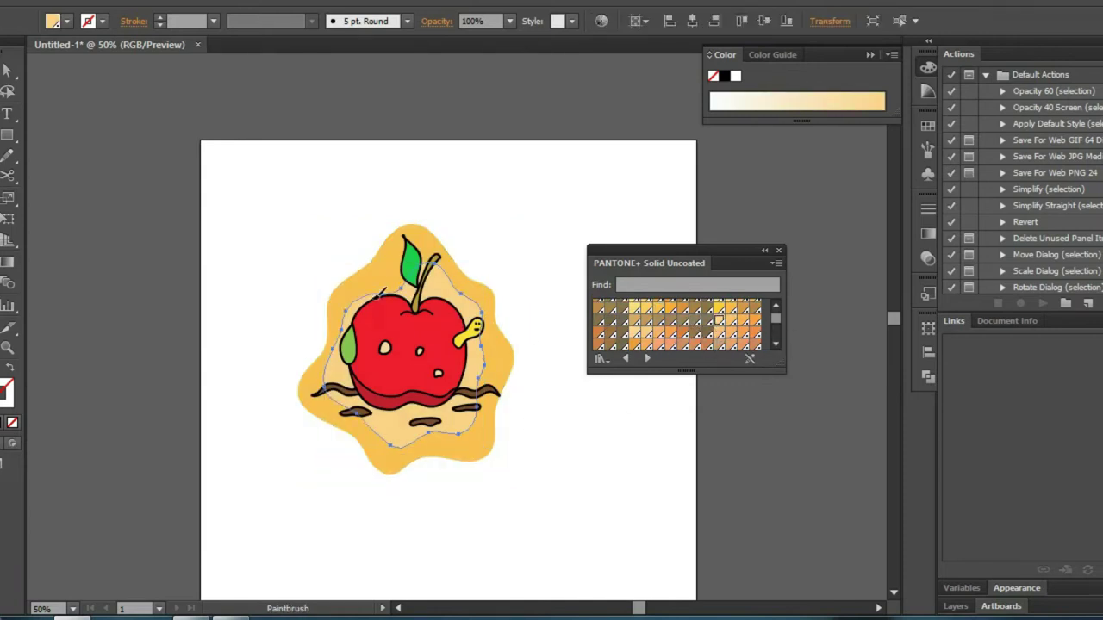
mouse_move(402, 274)
mouse_down()
mouse_move(327, 369)
mouse_move(454, 431)
mouse_up()
drag(410, 243, 332, 346)
ctrl+click(454, 217)
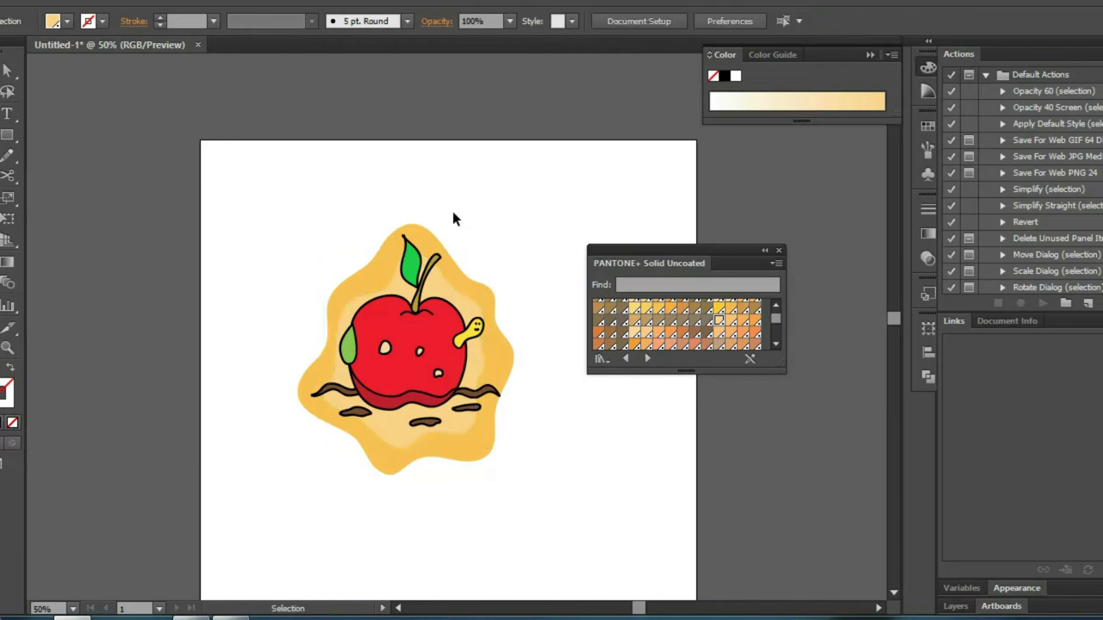
Convert all the artwork into a Live Paint group
key(ctrl+a)
drag(7, 239, 52, 261)
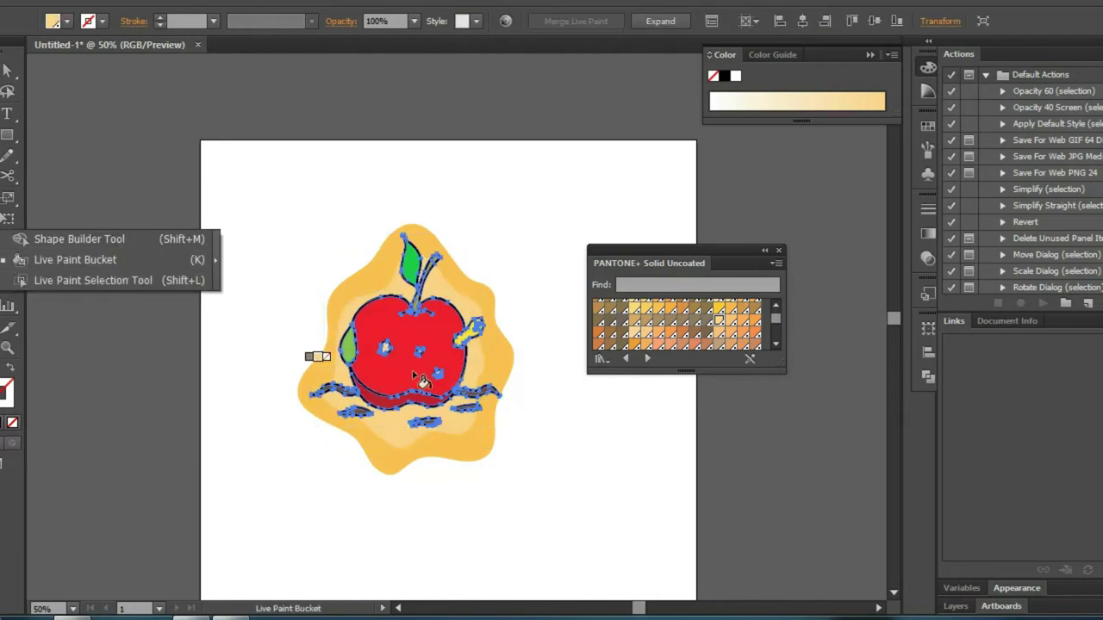
click(339, 395)
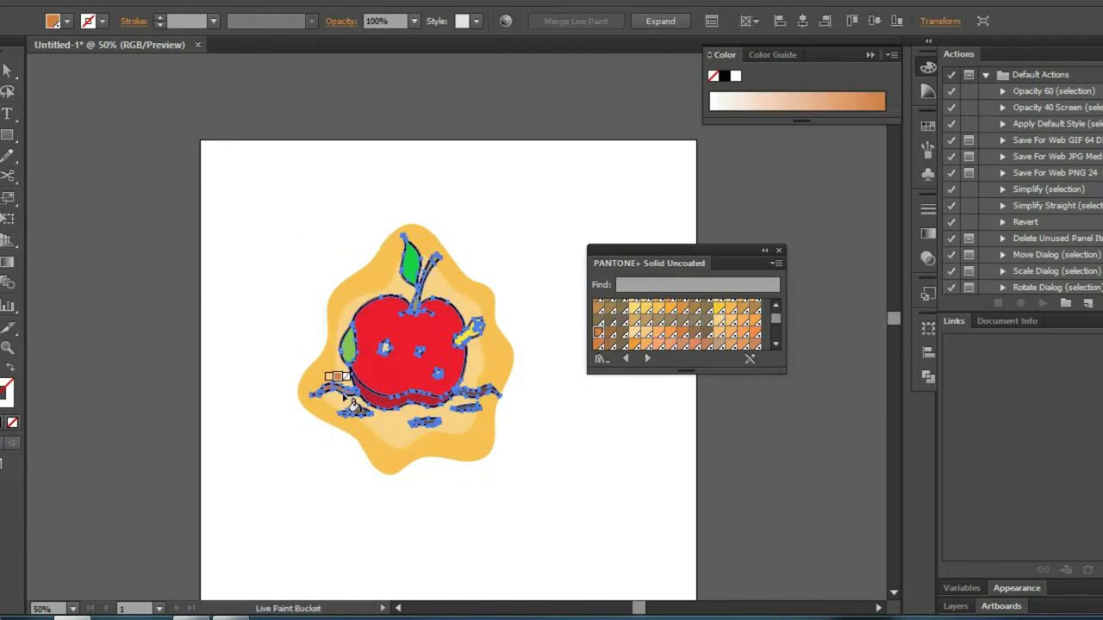
Draw a large orange wavy blob and send it to the back behind the apple art
key(b)
ctrl+click(197, 355)
mouse_move(393, 208)
mouse_down()
mouse_move(330, 279)
mouse_move(404, 207)
mouse_up()
right_click(527, 326)
click(707, 367)
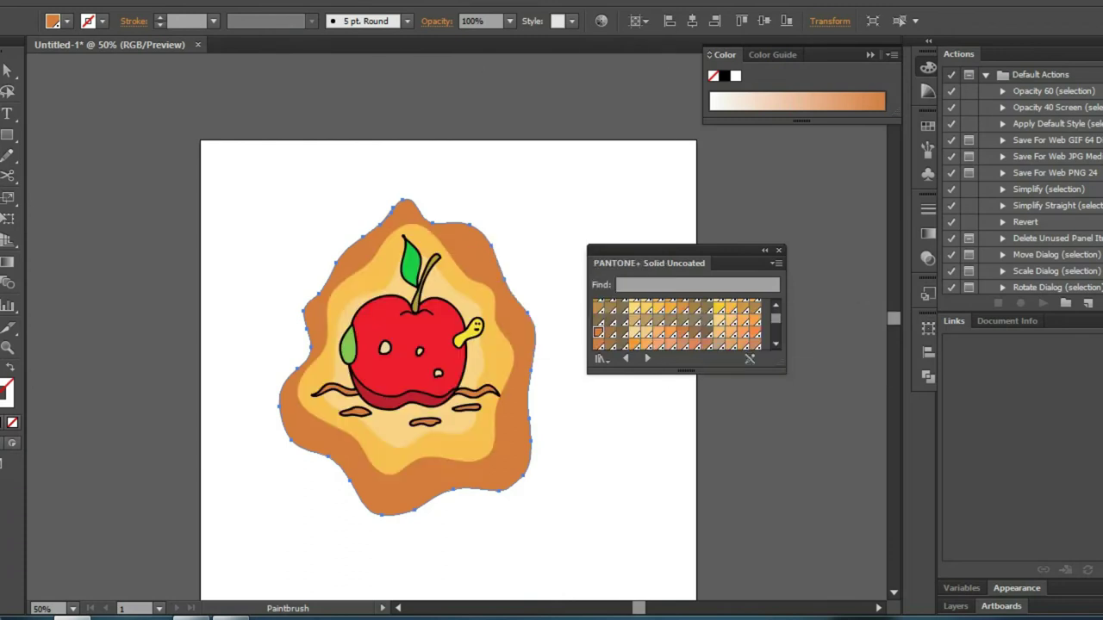
key(v)
click(579, 494)
Smooth the orange blob's top bump and push its right and upper edges outward
click(510, 431)
key(b)
mouse_move(516, 291)
mouse_down()
mouse_move(534, 349)
mouse_move(469, 469)
mouse_up()
drag(441, 207, 521, 340)
drag(373, 229, 311, 302)
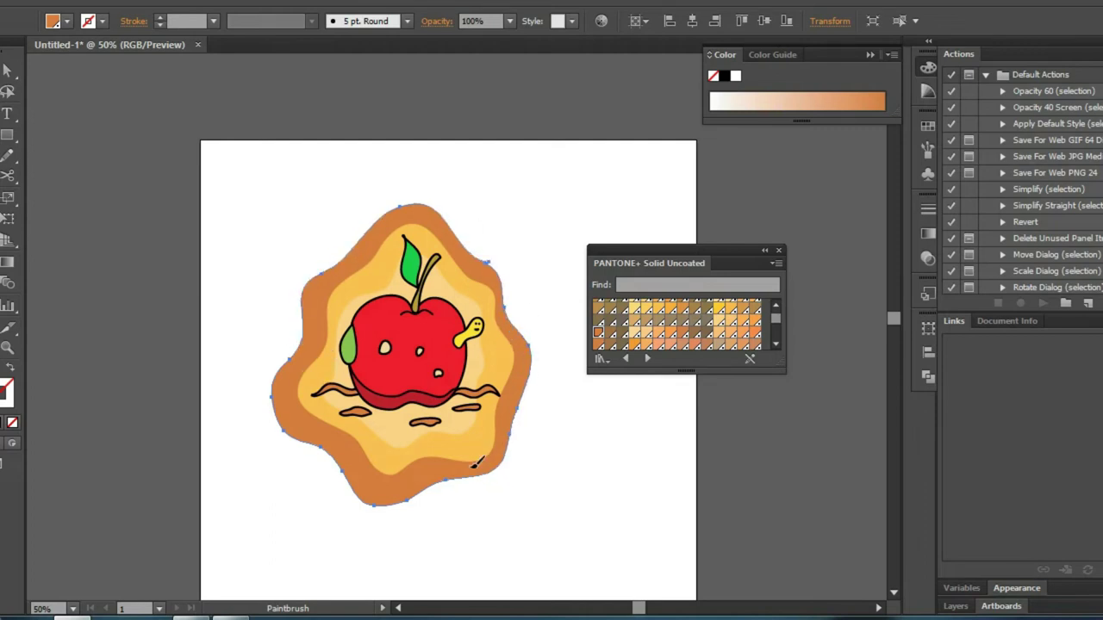
drag(485, 250, 533, 367)
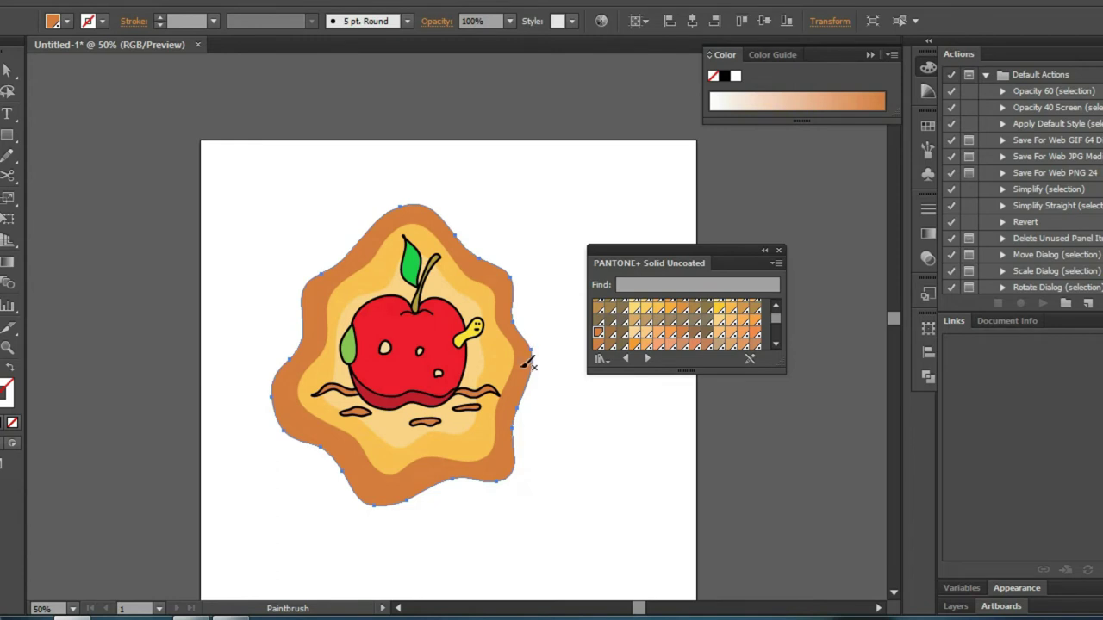
Zoom in to about 77% and draw a small teardrop loop left of the background
key(z)
drag(239, 172, 576, 530)
key(n)
key(b)
drag(263, 290, 272, 288)
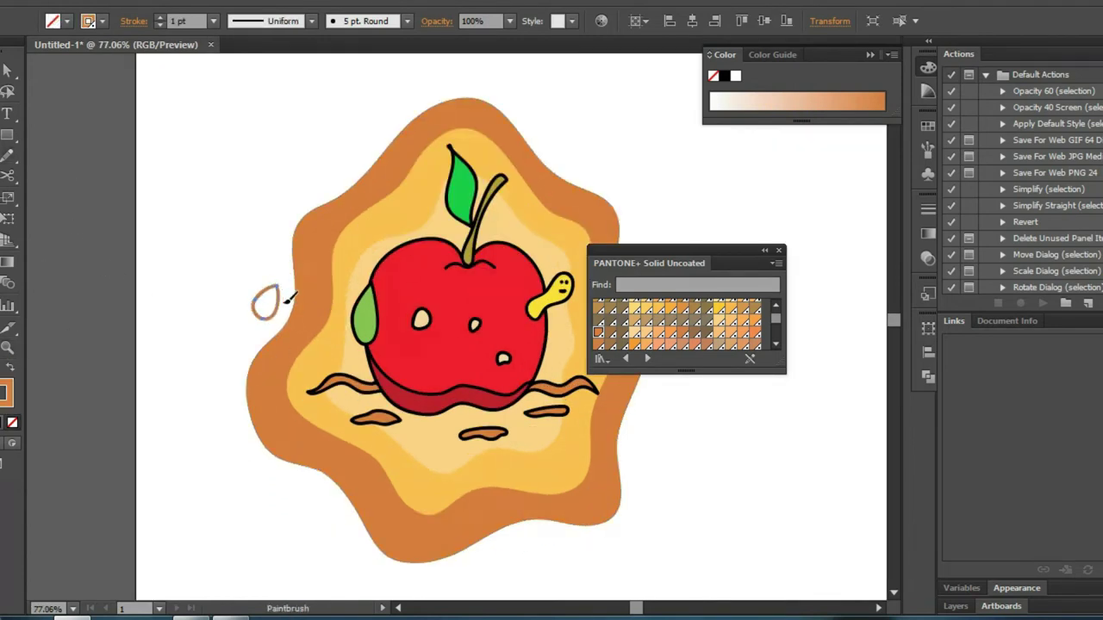
Make the teardrop and new top-left and bottom-left loops solid orange with no stroke
click(744, 338)
click(12, 422)
click(755, 336)
drag(366, 140, 371, 143)
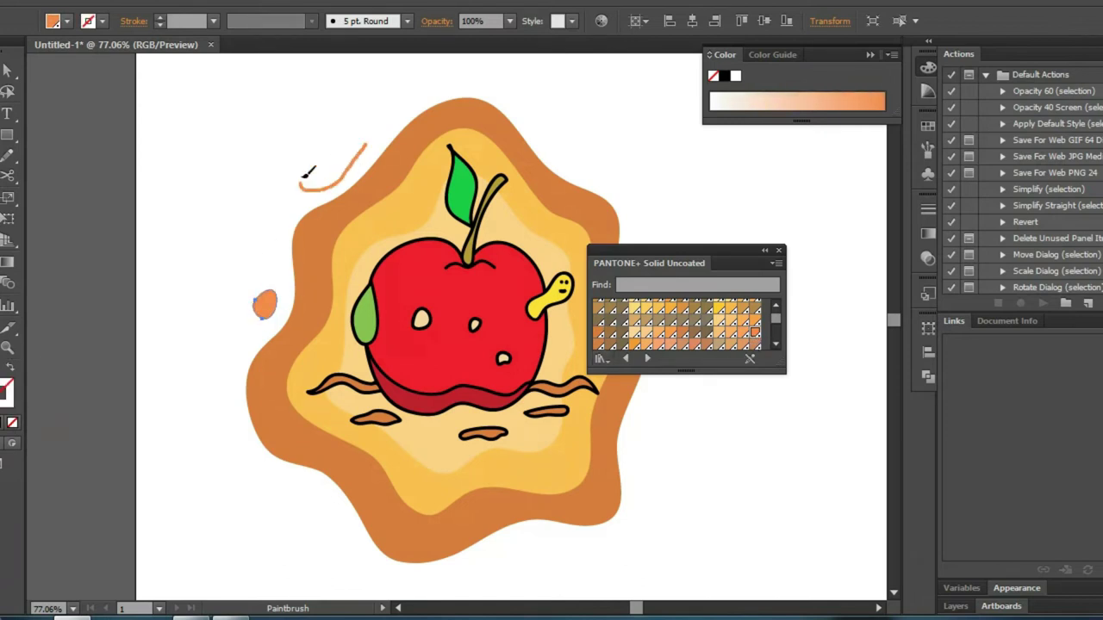
key(shift+x)
drag(330, 479, 310, 481)
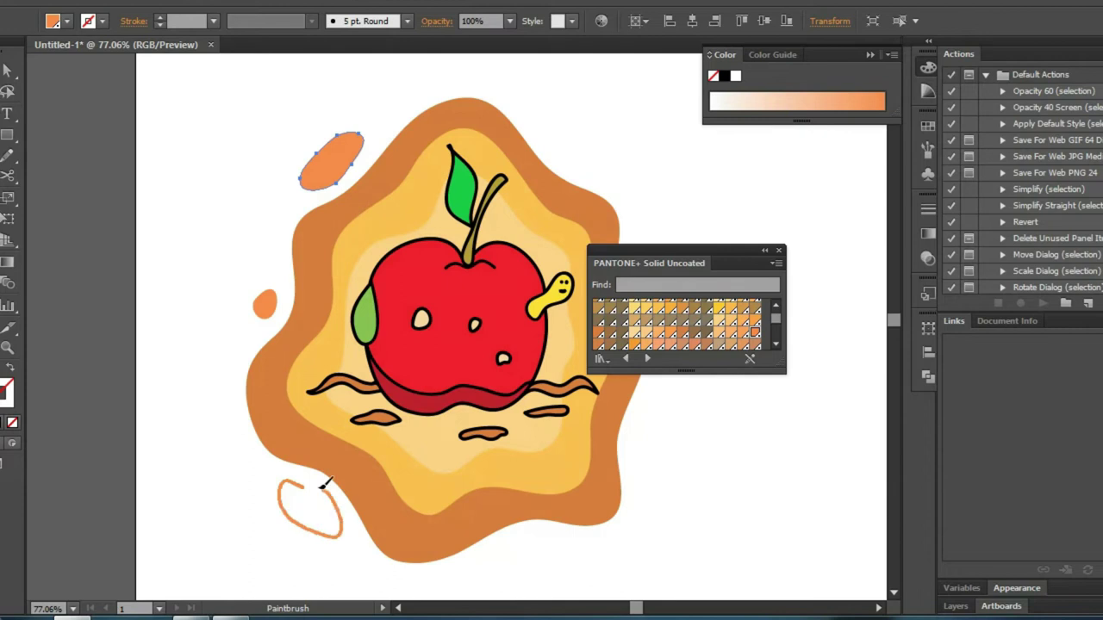
click(10, 369)
Draw outline loops beside the right edge, lower right and upper right
mouse_move(662, 256)
mouse_down()
mouse_move(755, 166)
mouse_move(641, 243)
mouse_up()
drag(656, 395, 665, 388)
mouse_move(541, 125)
mouse_down()
mouse_move(564, 114)
mouse_move(543, 123)
mouse_up()
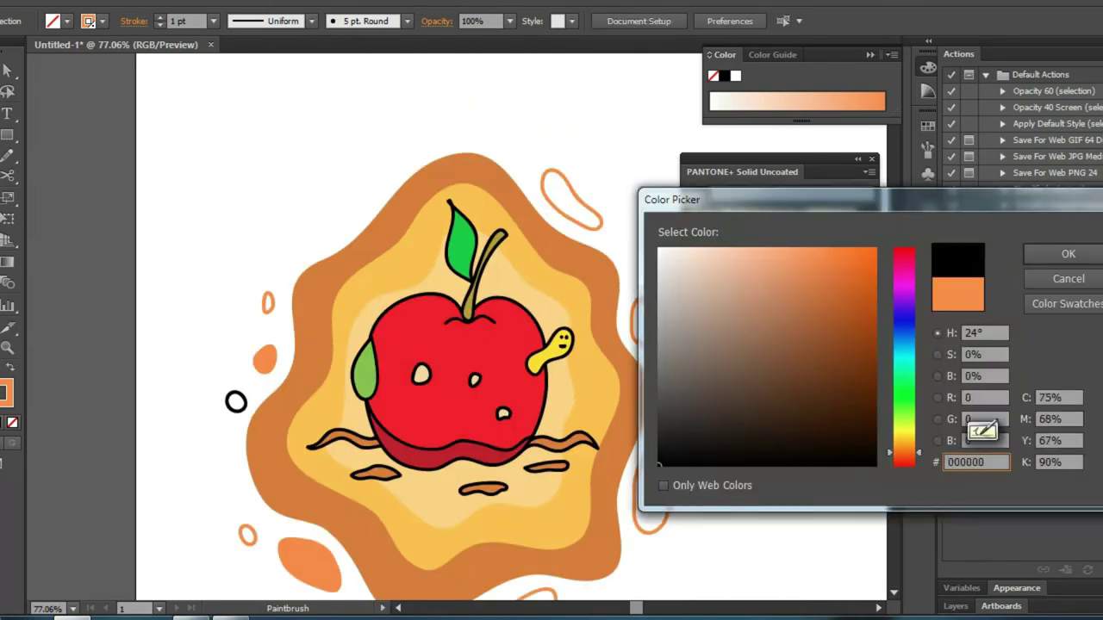
Hand-letter two 'miam' words with dotted i's, redrawing the second one
drag(297, 235, 392, 157)
drag(302, 192, 310, 191)
mouse_move(410, 153)
mouse_down()
mouse_move(496, 129)
mouse_move(517, 168)
mouse_up()
drag(452, 108, 462, 98)
key(ctrl+z)
key(ctrl+z)
key(ctrl+z)
mouse_move(407, 155)
mouse_down()
mouse_move(507, 120)
mouse_move(510, 157)
mouse_up()
click(448, 106)
Delete the diagonal first 'miam' and add a dot over the remaining word's i
key(v)
drag(269, 138, 352, 221)
key(Delete)
click(435, 137)
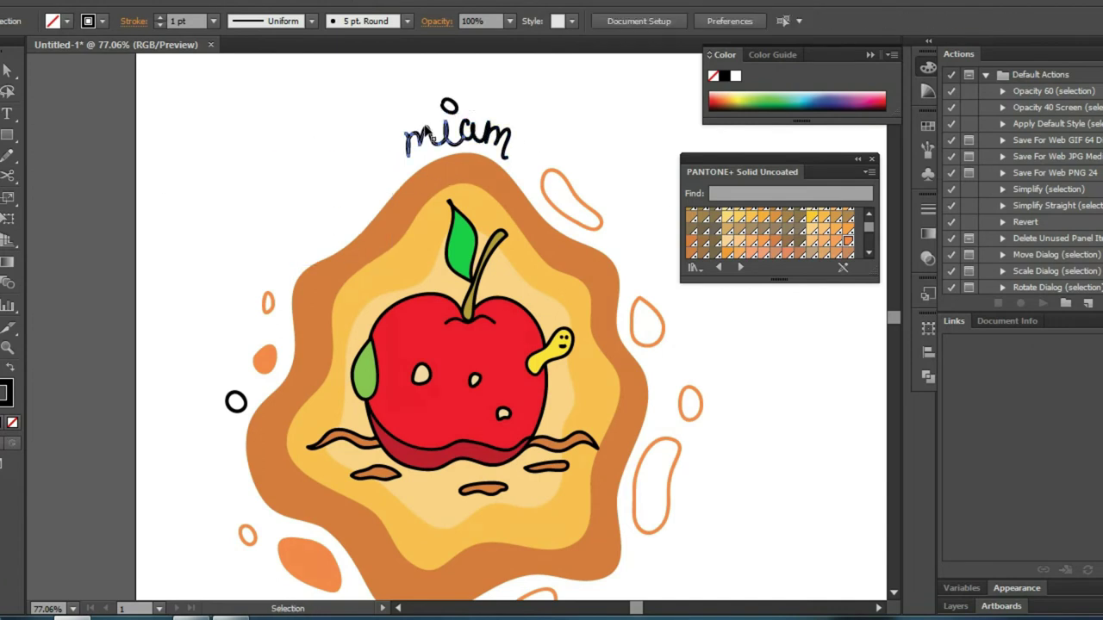
key(b)
mouse_move(419, 119)
mouse_down()
mouse_move(404, 130)
mouse_move(451, 138)
mouse_up()
Hand-letter a new first 'miam' to the left, reshaping its first letter
mouse_move(289, 260)
mouse_down()
mouse_move(368, 169)
mouse_move(316, 195)
mouse_move(392, 160)
mouse_up()
drag(324, 265, 297, 220)
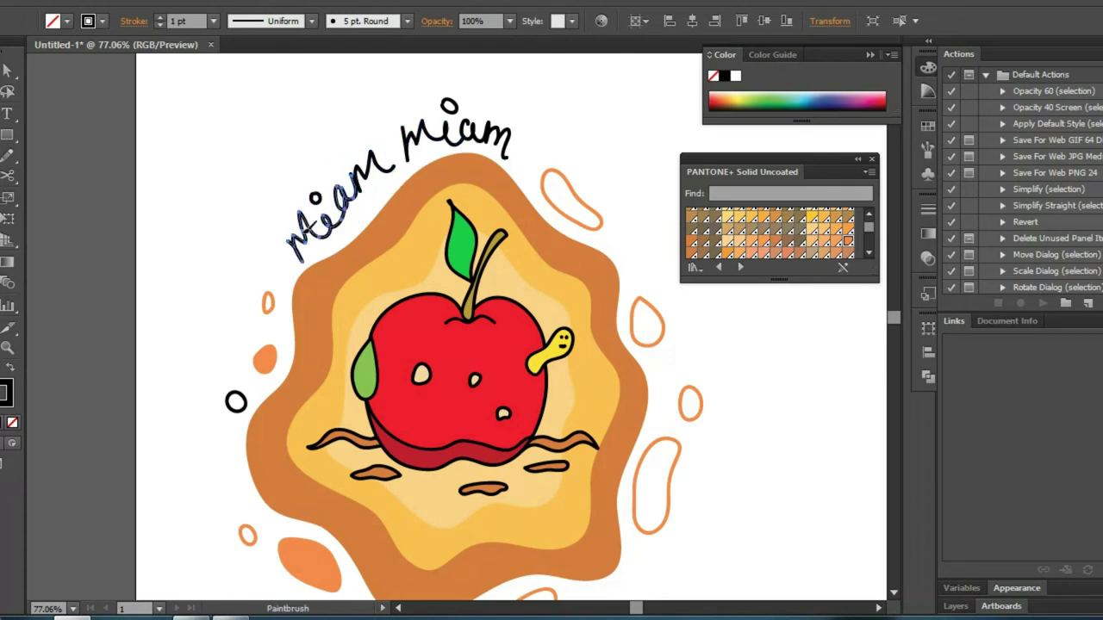
mouse_move(320, 258)
mouse_down()
mouse_move(296, 215)
mouse_move(383, 213)
mouse_up()
Zoom in and try raising the loop of the first word's second letter, then undo it
key(z)
key(n)
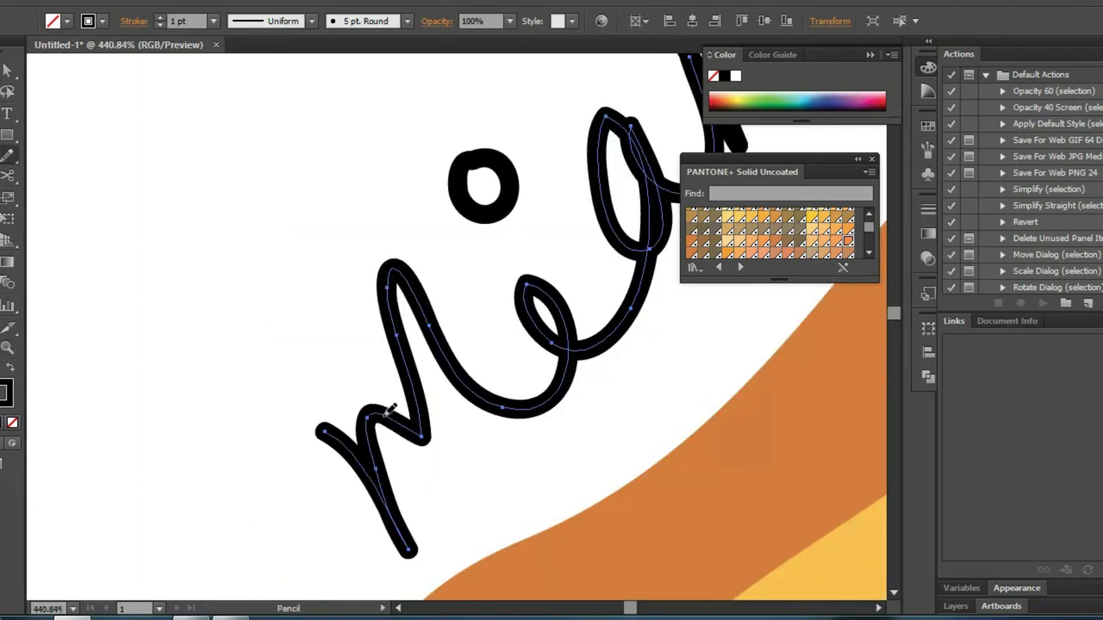
key(ctrl+z)
key(ctrl+z)
key(ctrl+z)
key(ctrl+shift+z)
key(ctrl+shift+z)
key(ctrl+shift+z)
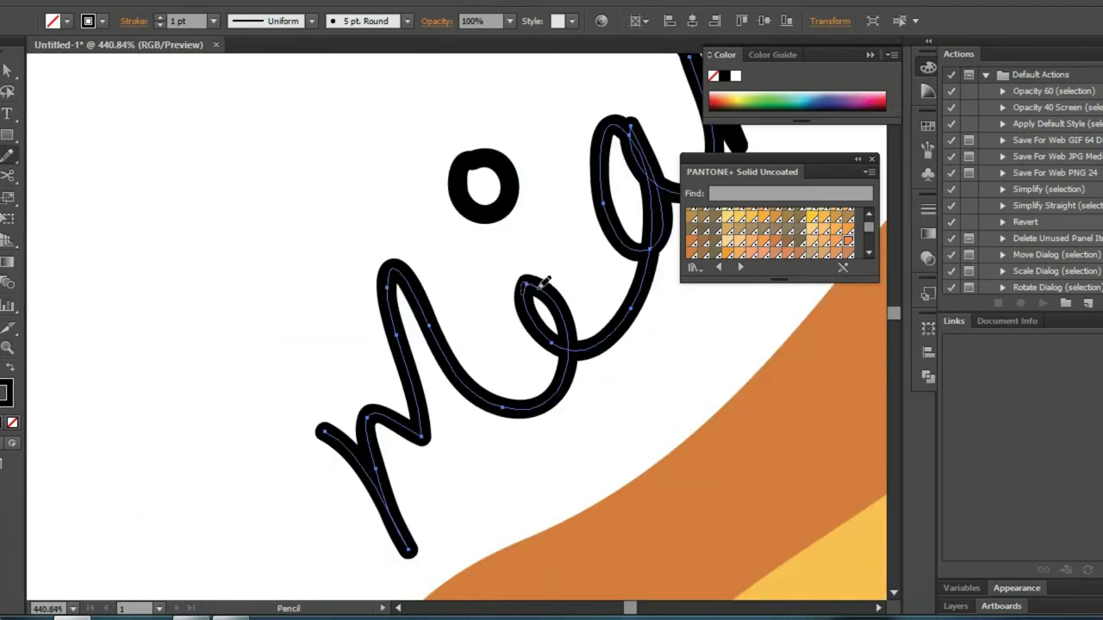
drag(543, 281, 540, 296)
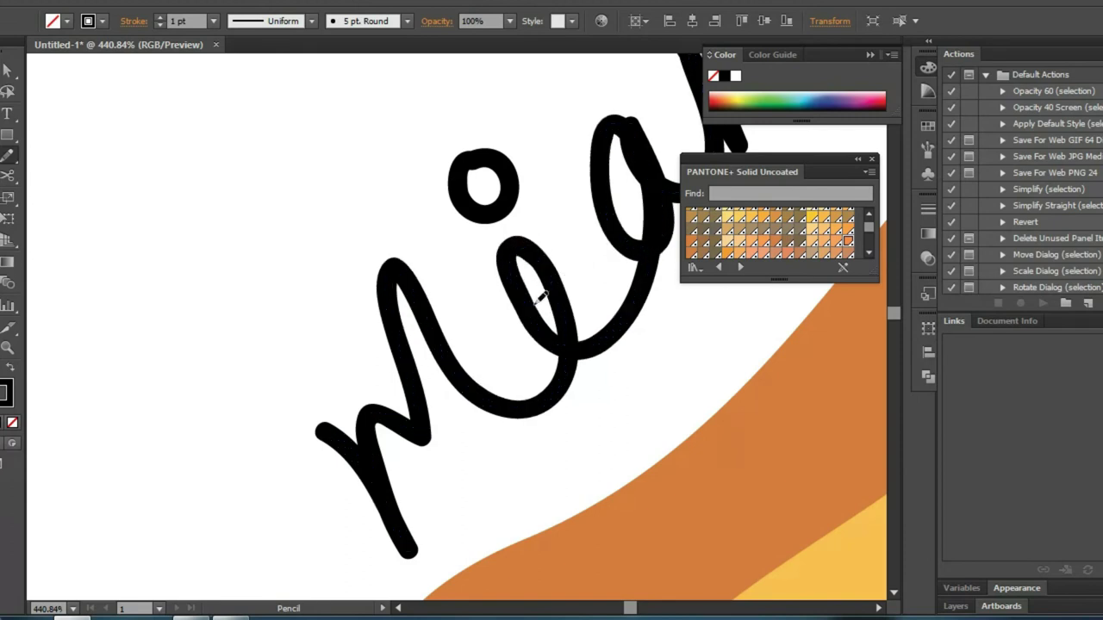
key(ctrl+z)
key(ctrl+z)
Zoom out slightly, inspect the lettering's m stroke, then deselect it
key(v)
key(ctrl+minus)
key(ctrl+minus)
key(ctrl+minus)
click(569, 207)
key(n)
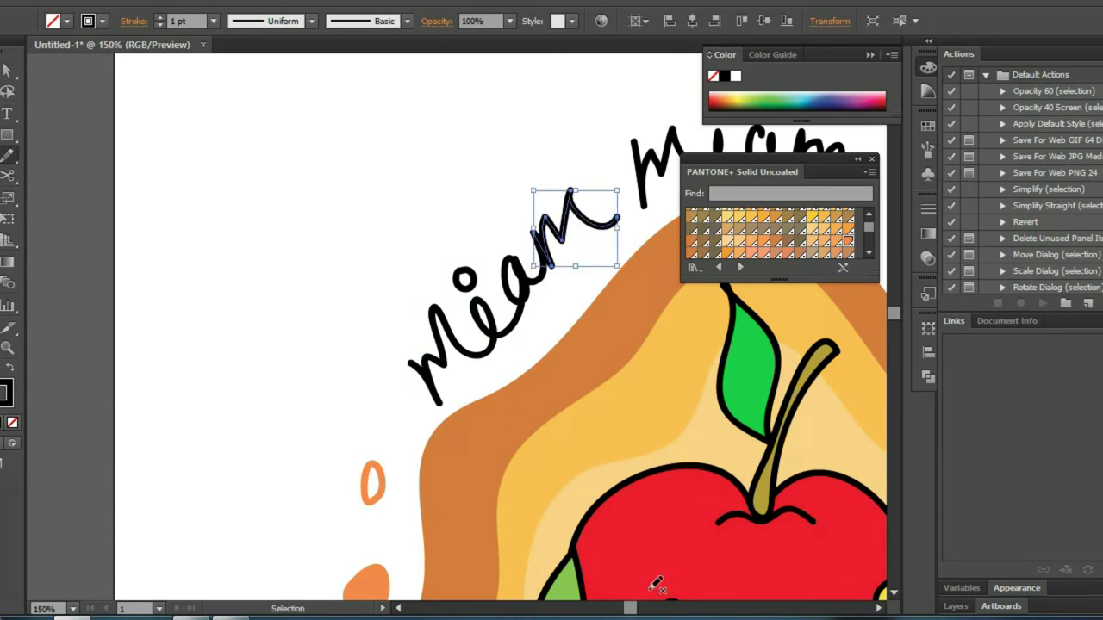
scroll(642, 593, right, 5)
key(ctrl+shift+a)
key(b)
Replace the second word's 'am' stroke with a freshly redrawn 'am' after 'mi'
drag(390, 109, 392, 107)
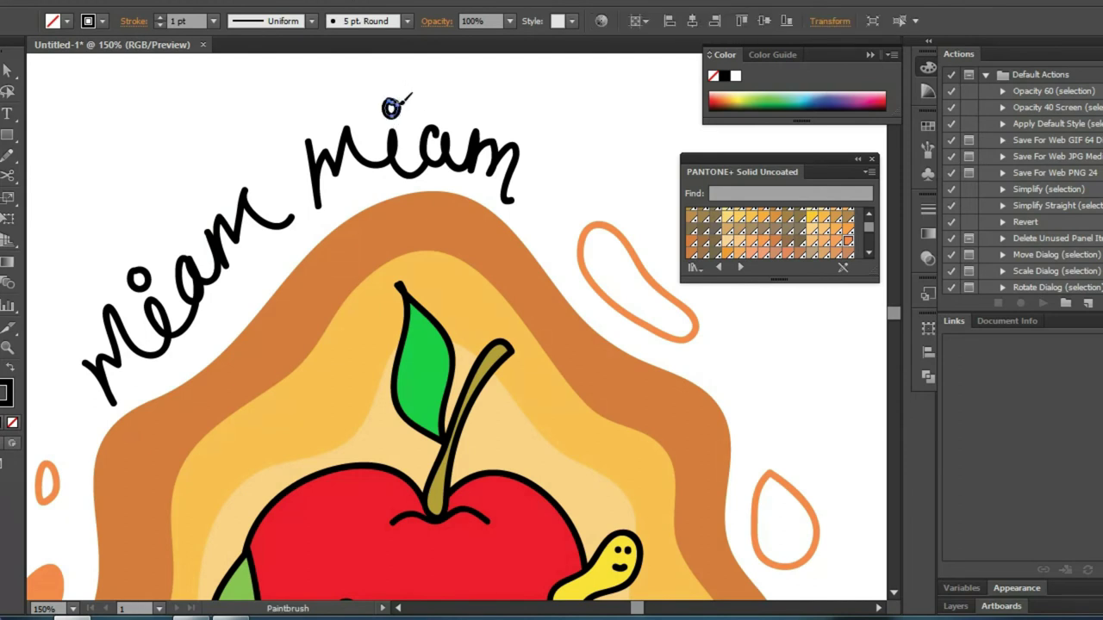
ctrl+click(441, 146)
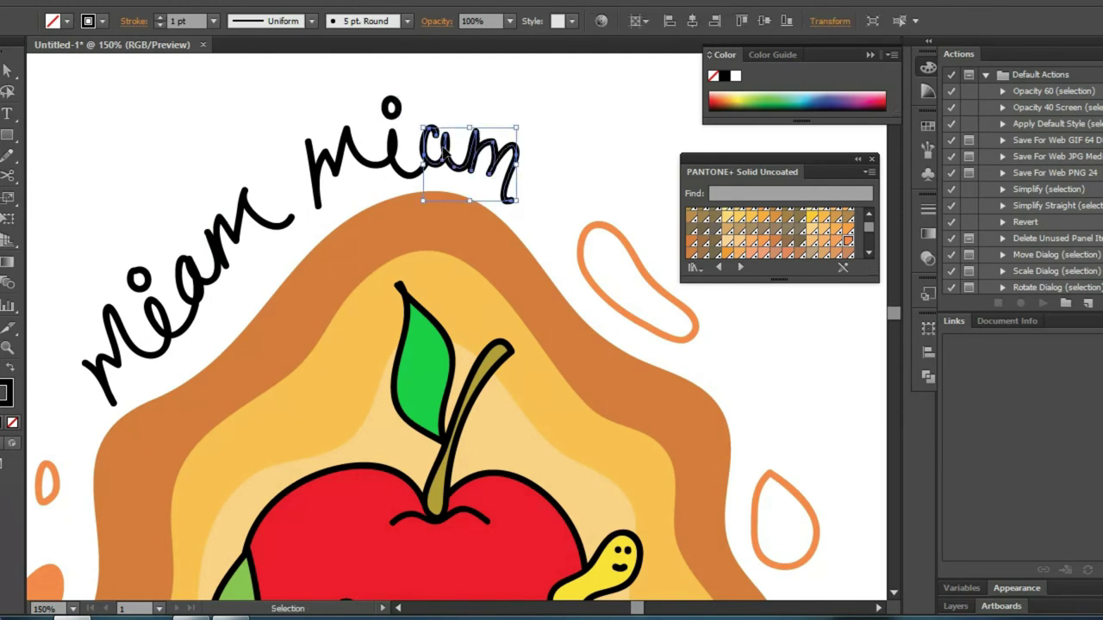
key(Delete)
key(n)
key(b)
mouse_move(450, 127)
mouse_down()
mouse_move(483, 142)
mouse_move(527, 207)
mouse_up()
key(ctrl+z)
drag(464, 134, 541, 220)
key(ctrl+z)
drag(429, 162, 524, 211)
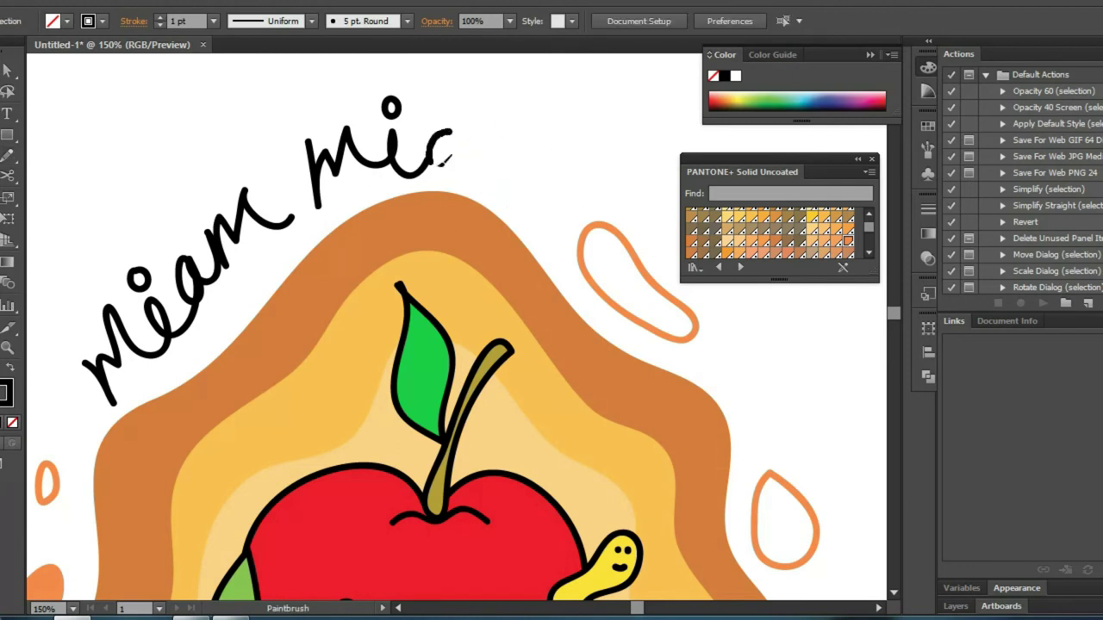
Inspect the first word's anchor points with Direct Selection, then zoom out to the whole artwork
ctrl+click(251, 191)
key(a)
drag(222, 234, 86, 405)
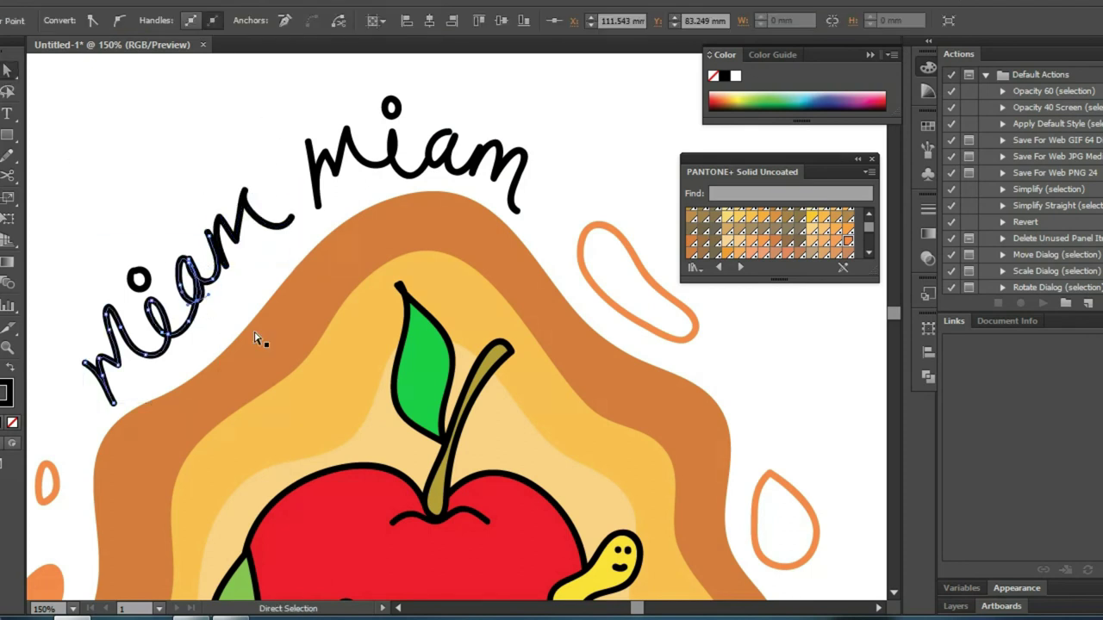
click(251, 266)
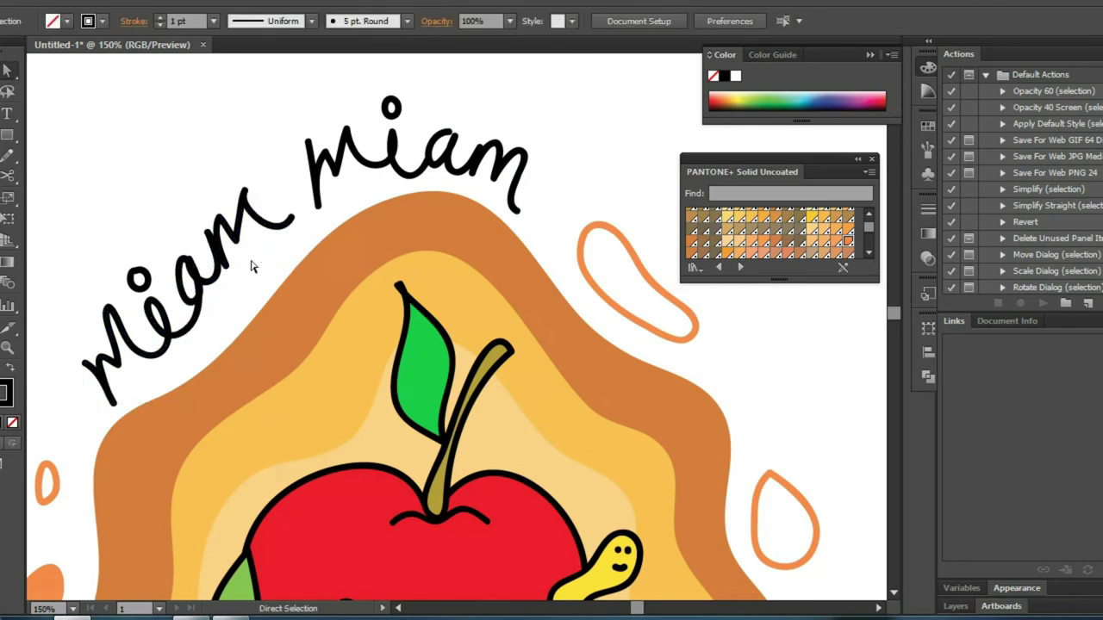
key(ctrl+minus)
key(ctrl+minus)
key(ctrl+minus)
key(ctrl+minus)
drag(357, 263, 438, 298)
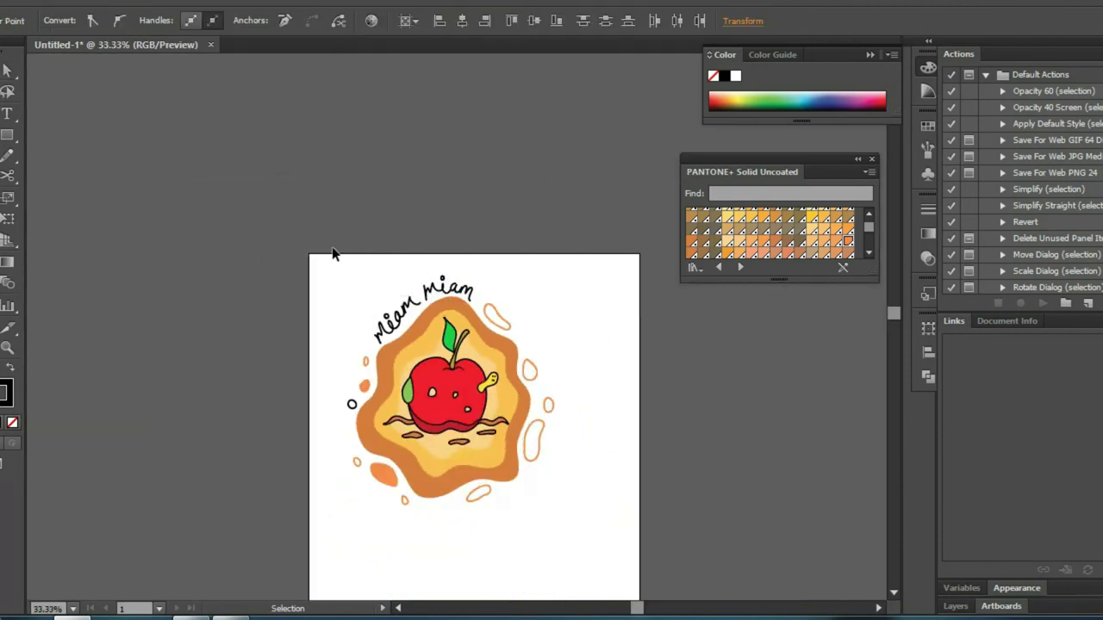
Expand the 'miam miam' lettering's appearance and colour it orange, sampled from a blob
drag(334, 254, 560, 508)
click(422, 293)
click(124, 197)
key(alt+o)
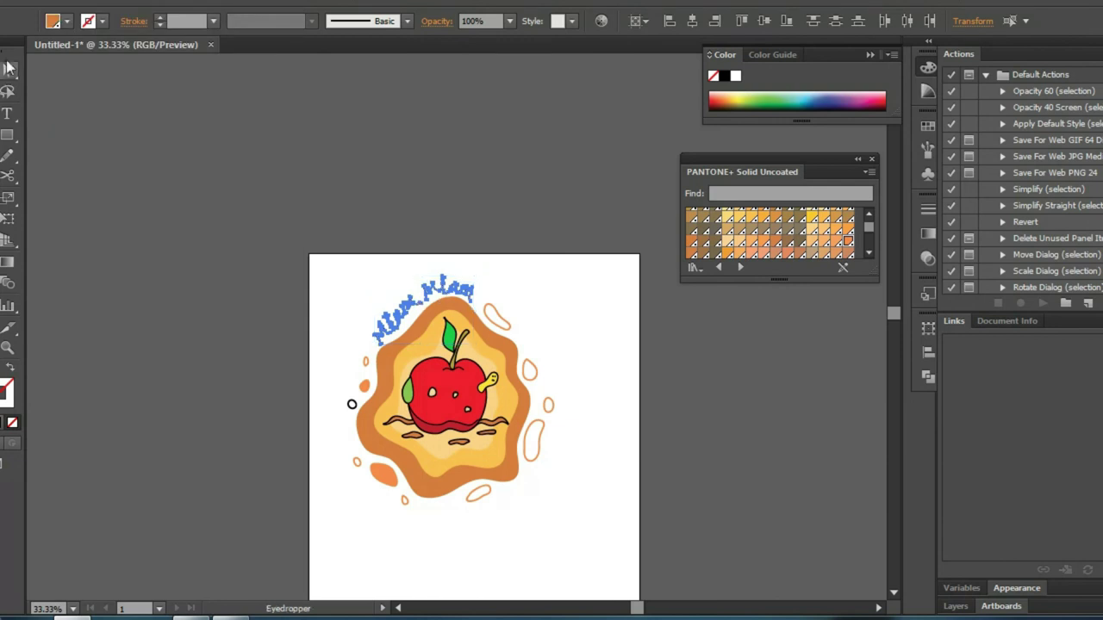
click(492, 245)
click(348, 408)
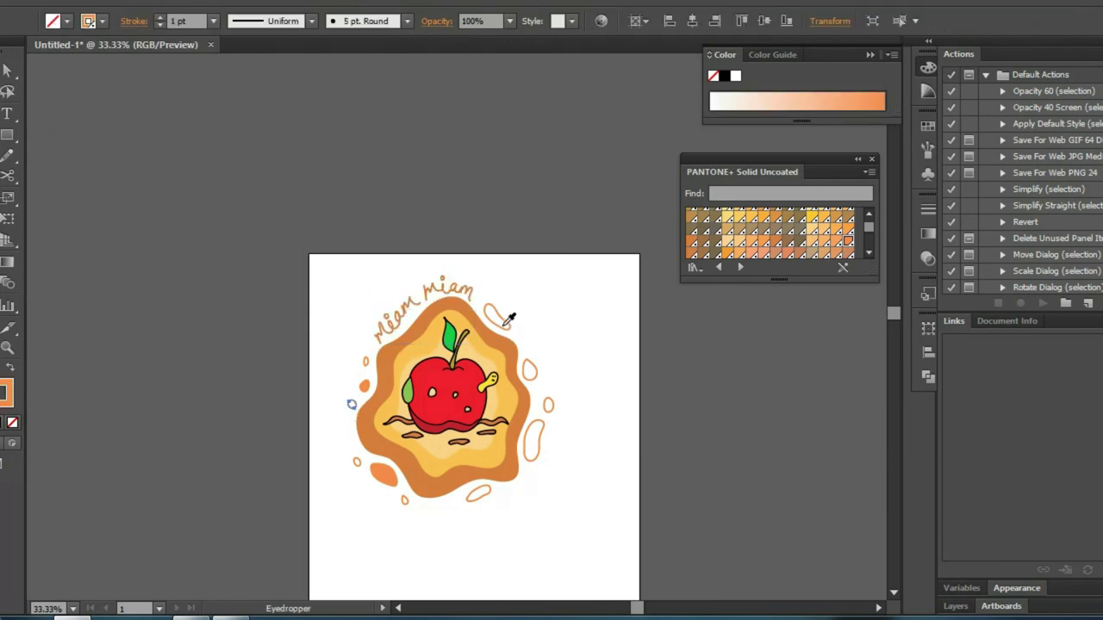
Recolour the small black ring on the left with the orange outline colour
click(130, 209)
click(536, 380)
key(i)
click(360, 446)
Swap fill and stroke on three filled orange blobs so they become orange outlines
key(v)
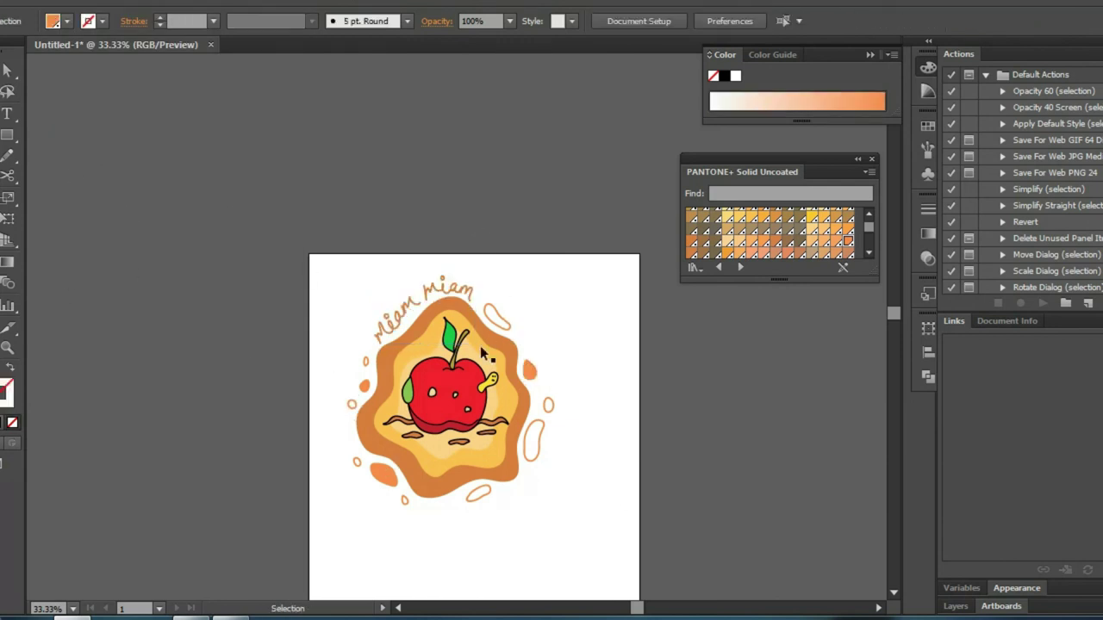
shift+click(529, 371)
shift+click(383, 474)
shift+click(366, 386)
key(shift+x)
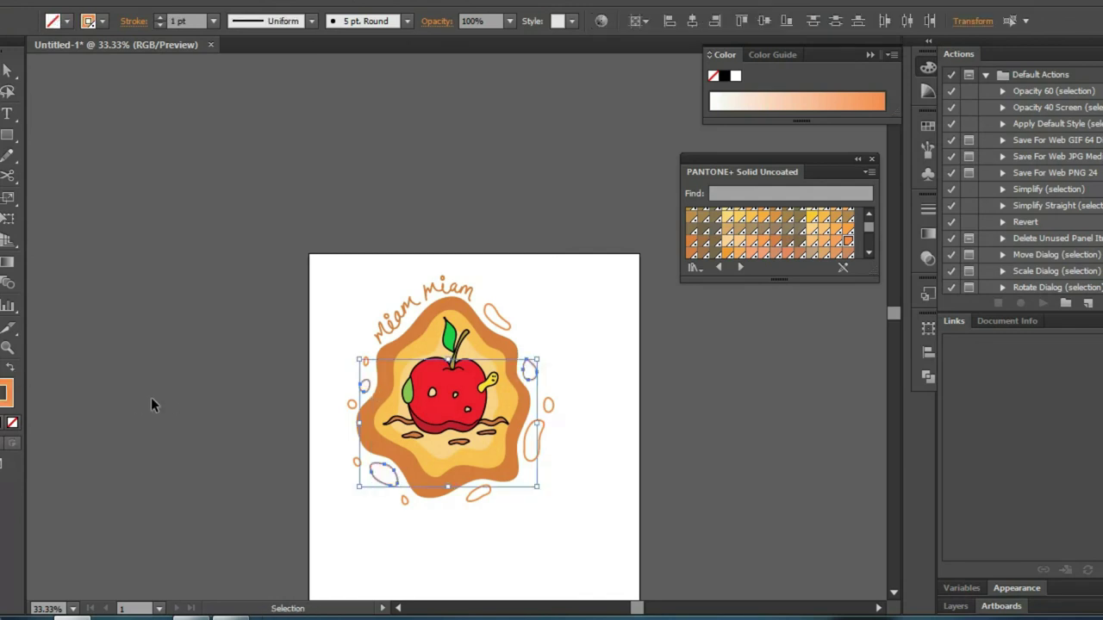
click(150, 397)
key(b)
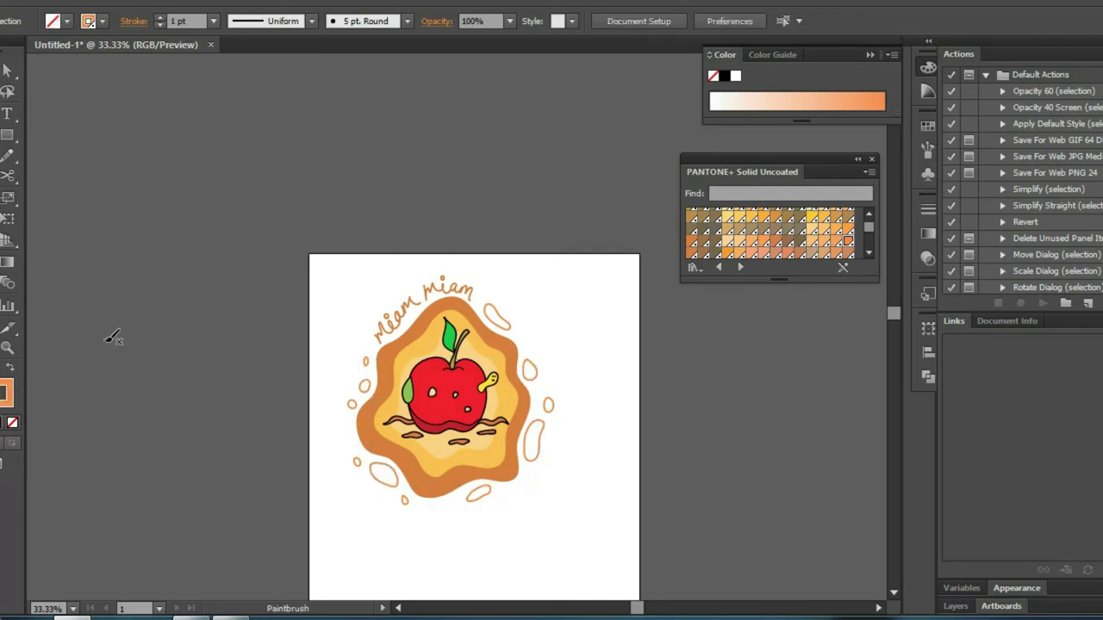